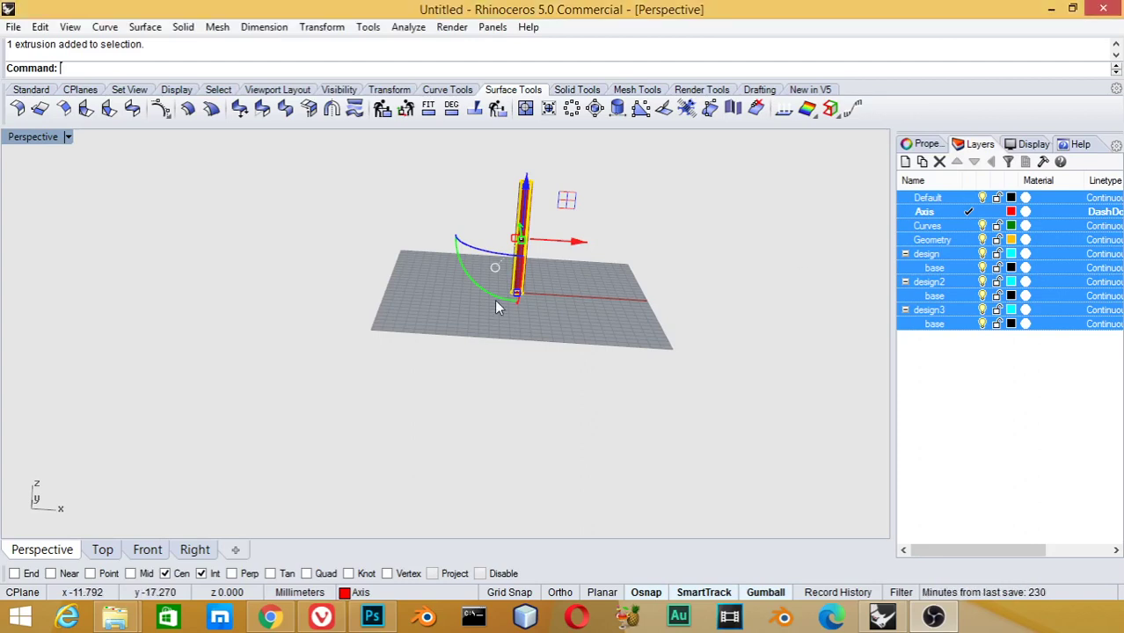
# Step: Clear the selection and rotate the red cylinder 90° about the x axis with the gumball
pyautogui.click(653, 291)
pyautogui.scroll(3, 527, 247)
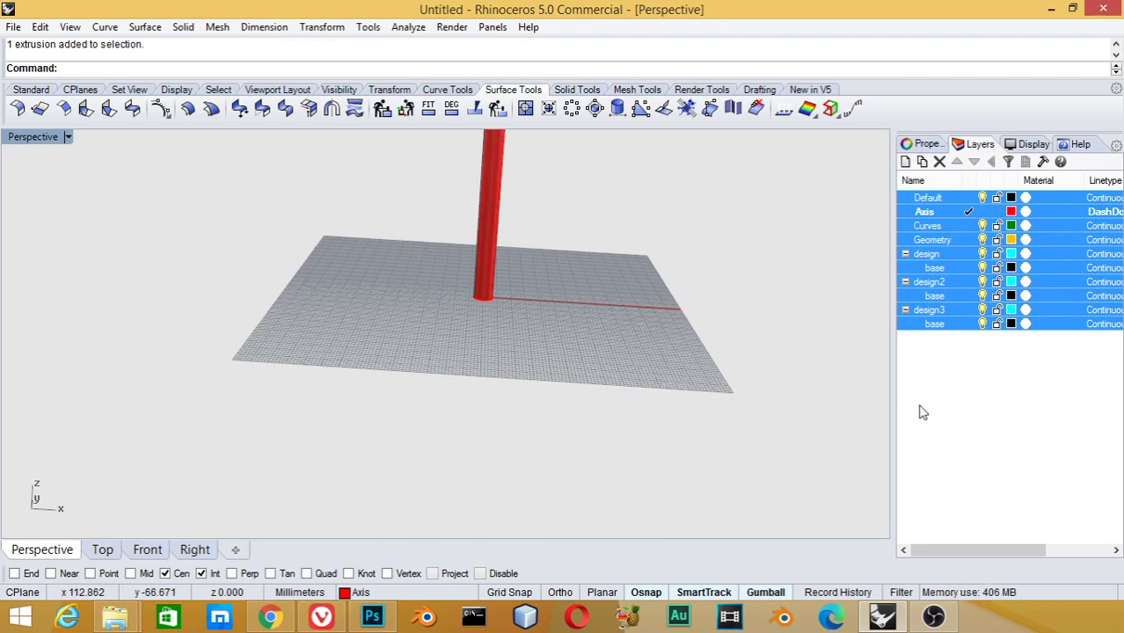
pyautogui.click(955, 418)
pyautogui.click(495, 279)
pyautogui.moveTo(510, 267)
pyautogui.mouseDown(button='right')
pyautogui.moveTo(683, 344)
pyautogui.moveTo(496, 270)
pyautogui.mouseUp(button='right')
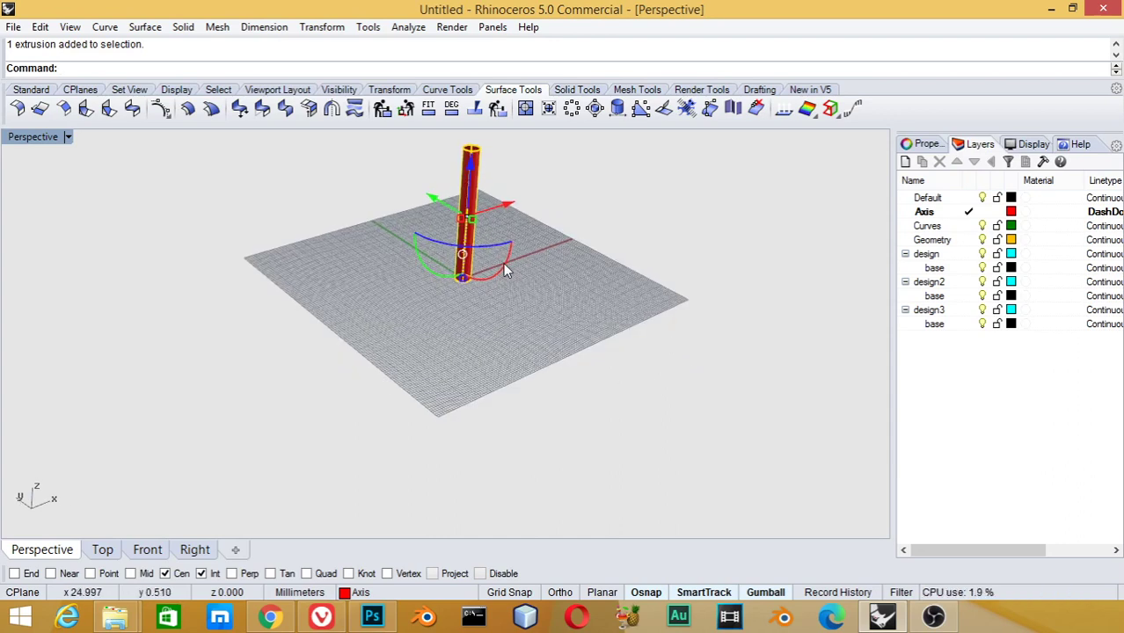
pyautogui.click(510, 267)
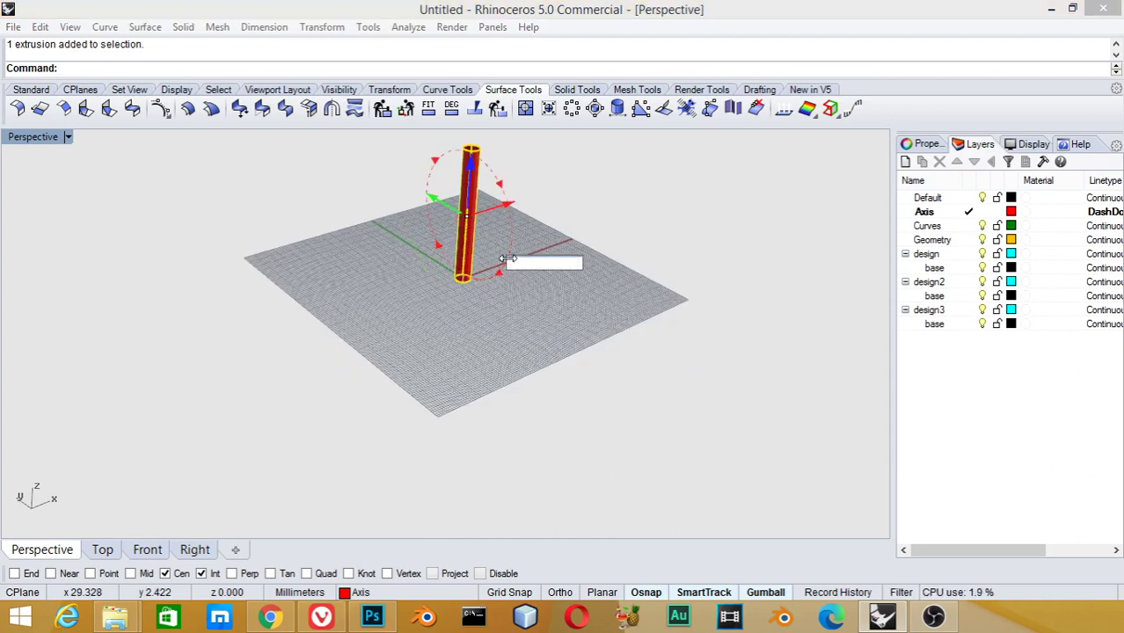
pyautogui.write('90')
pyautogui.press('Return')
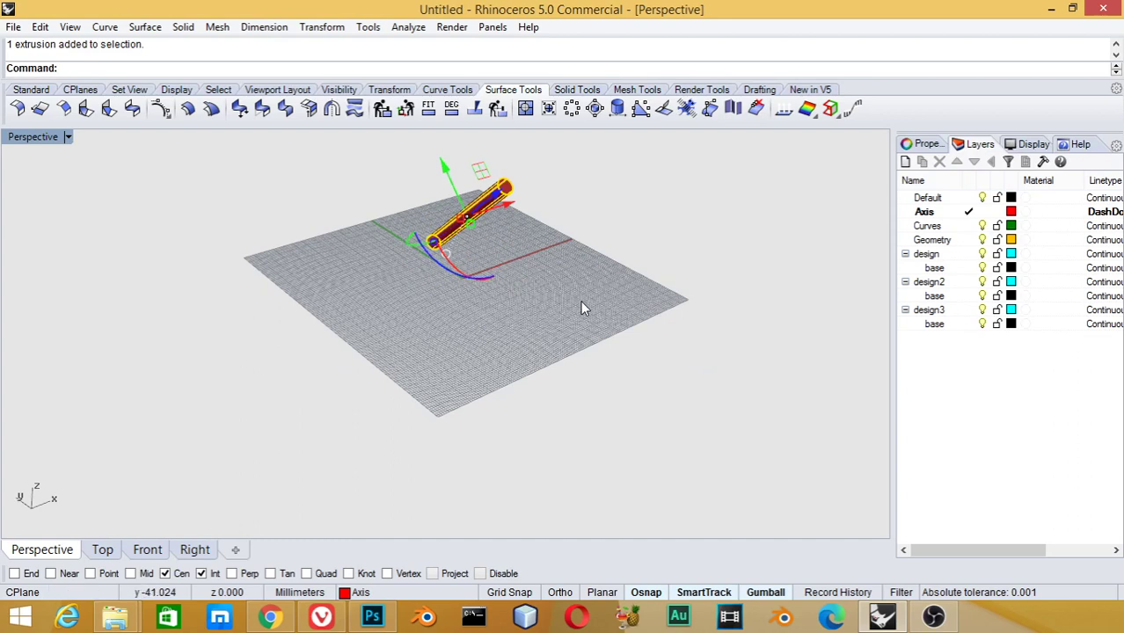
pyautogui.press('Escape')
# Step: Rotate the cylinder -20° about z and 55° about y, then undo the rotation and cylinder
pyautogui.click(463, 218)
pyautogui.moveTo(533, 279); pyautogui.dragTo(419, 260, button='right')
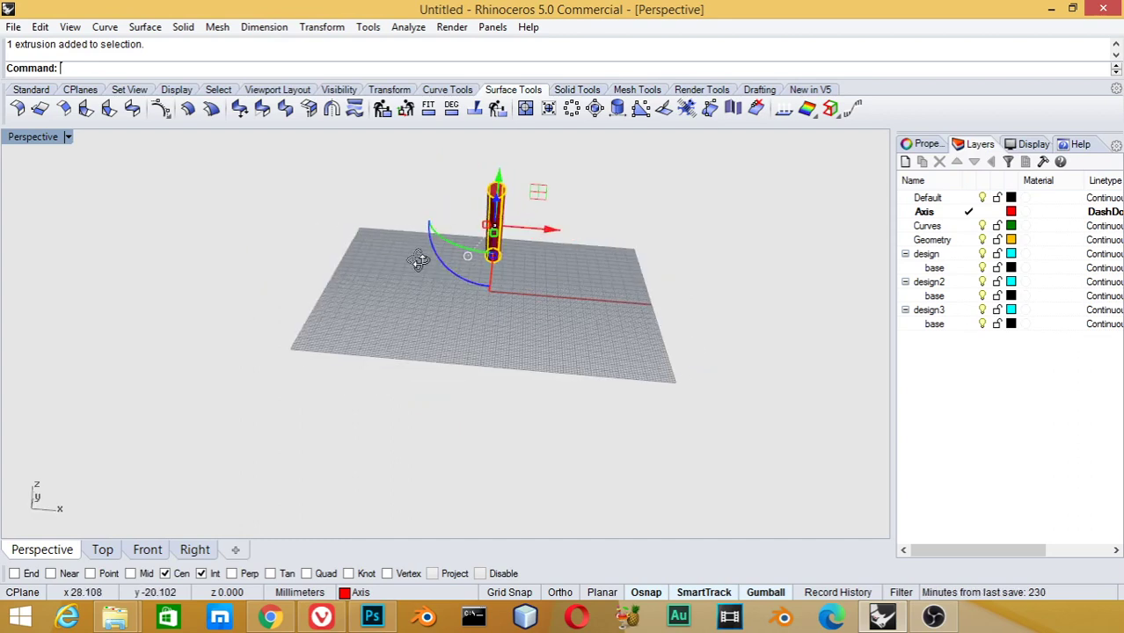
pyautogui.click(443, 267)
pyautogui.write('-20')
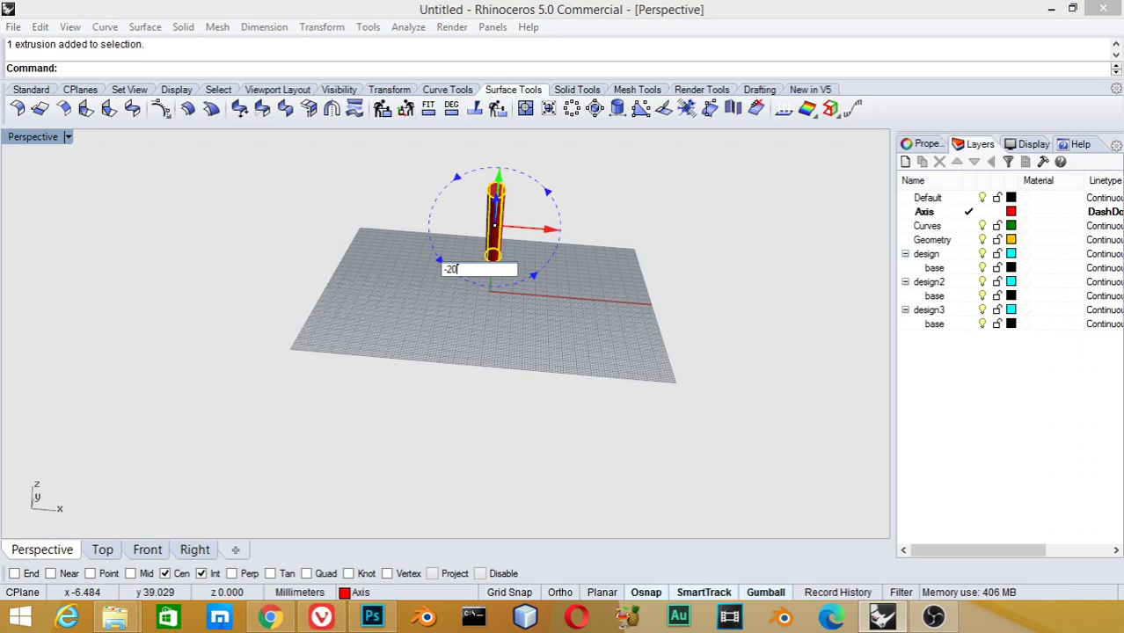
pyautogui.press('Return')
pyautogui.moveTo(514, 290); pyautogui.dragTo(446, 252, button='right')
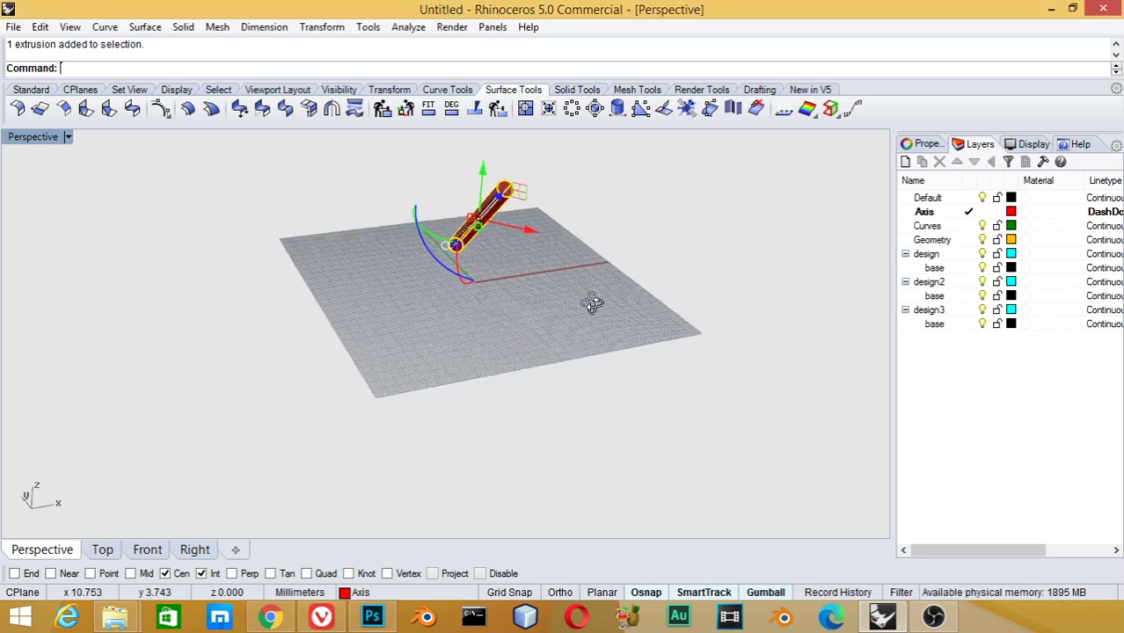
pyautogui.click(449, 237)
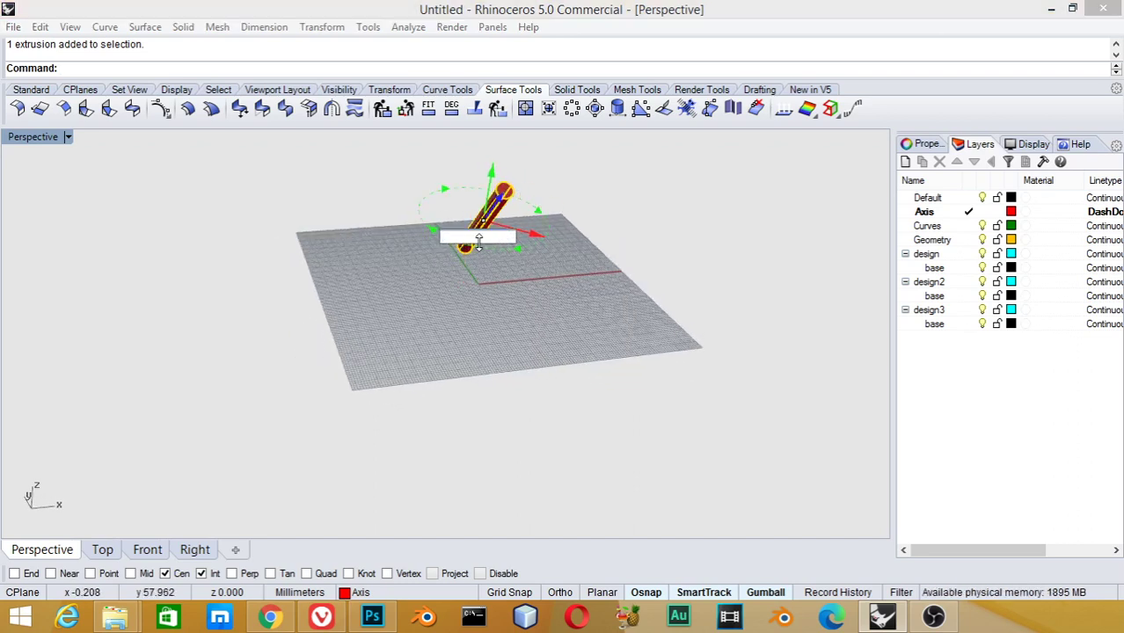
pyautogui.write('55')
pyautogui.press('Return')
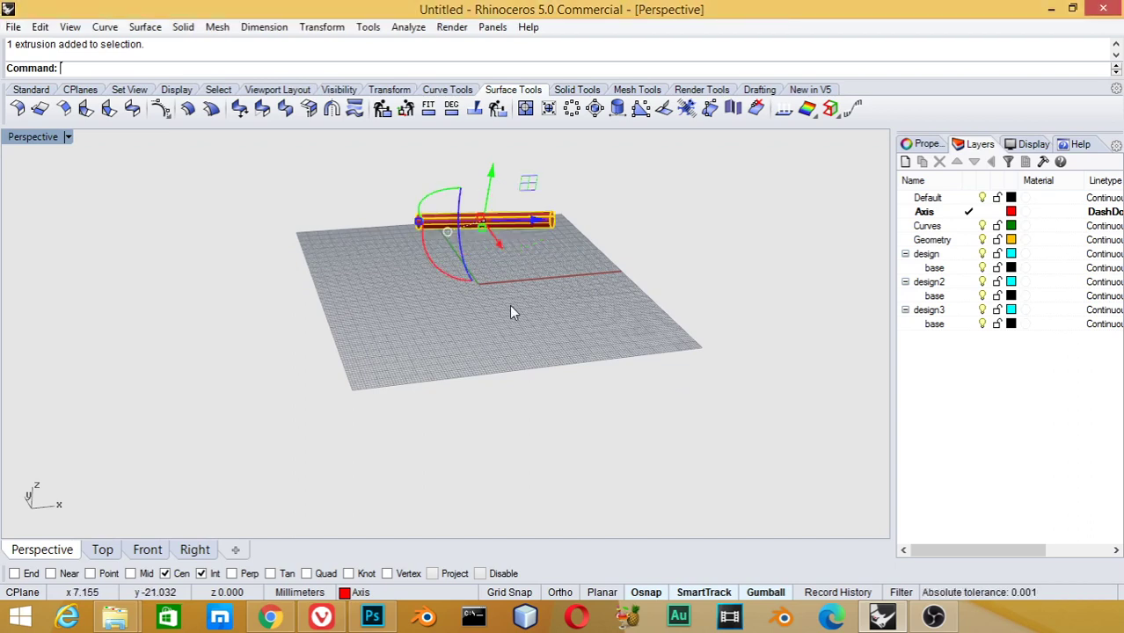
pyautogui.moveTo(526, 276); pyautogui.dragTo(493, 258, button='right')
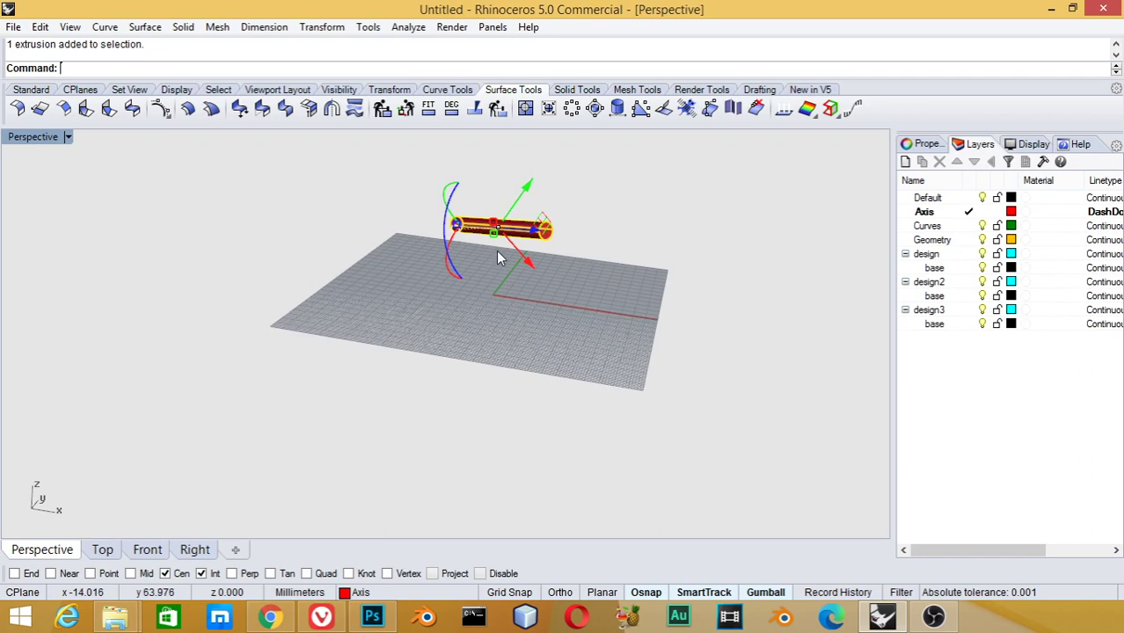
pyautogui.hotkey('ctrl', 'z')
pyautogui.hotkey('ctrl', 'z')
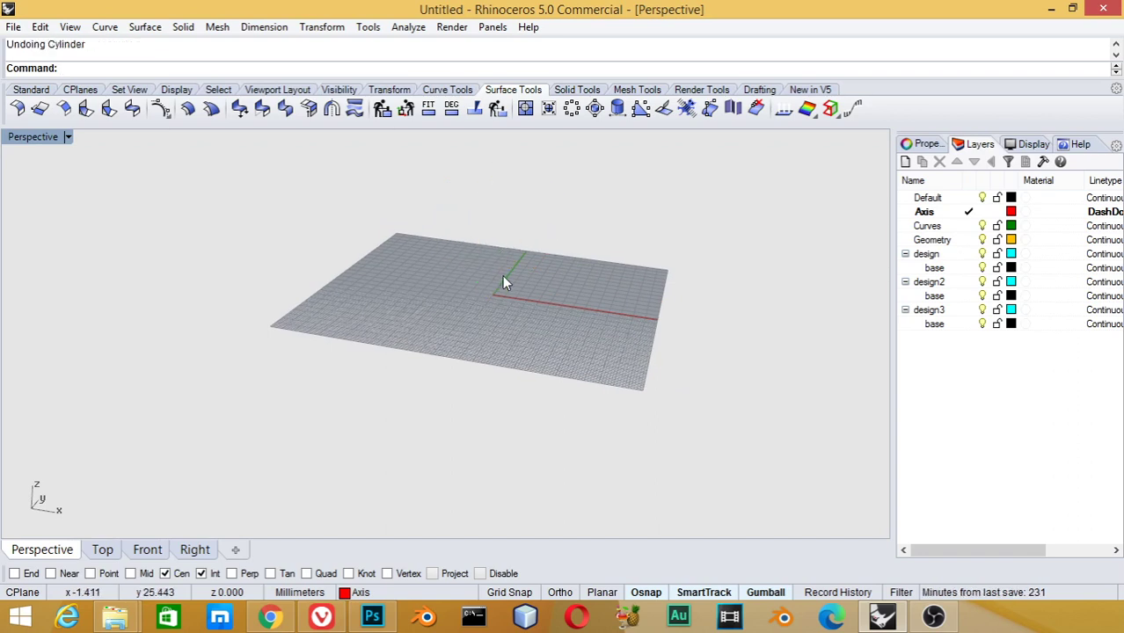
# Step: Draw a slender upright Solid cylinder based at the origin with a small radius and picked height
pyautogui.click(182, 26)
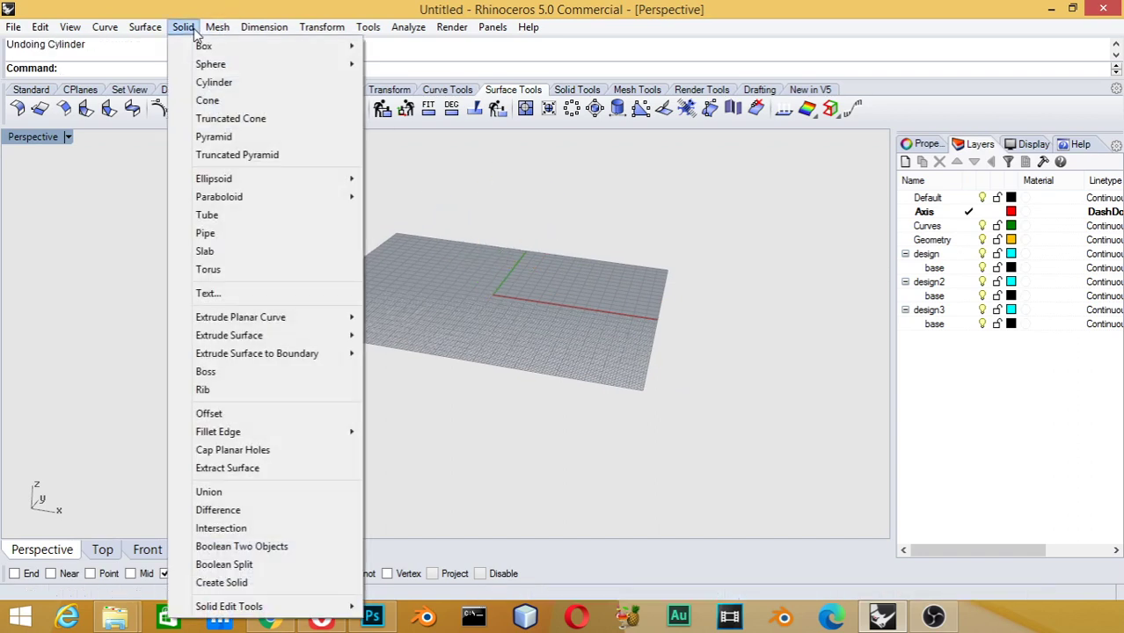
pyautogui.click(213, 82)
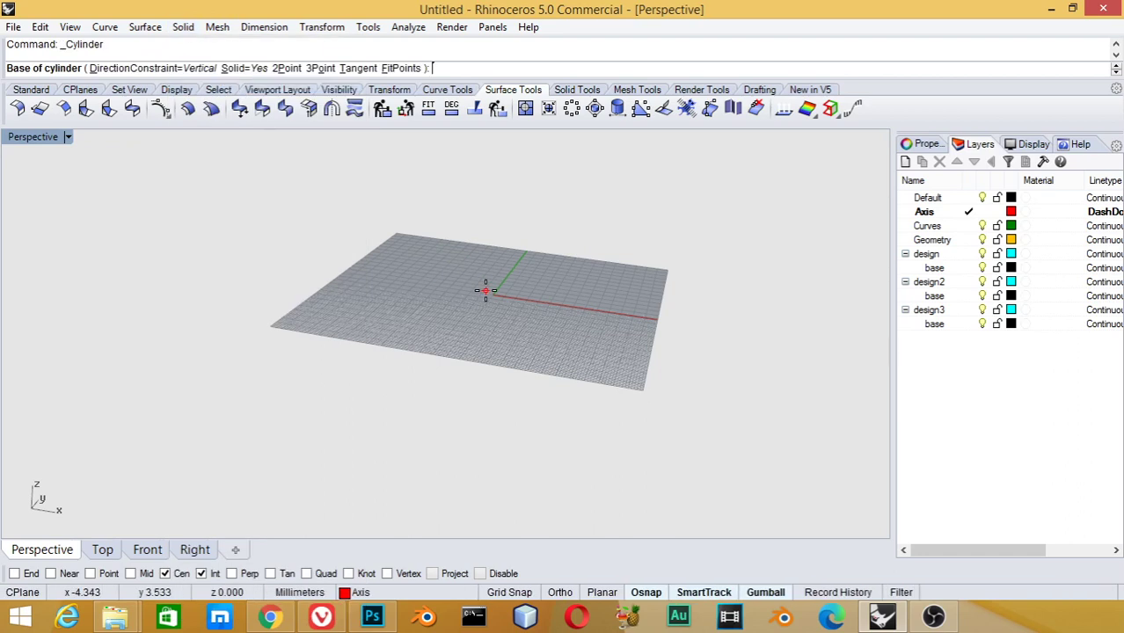
pyautogui.write('0')
pyautogui.press('Return')
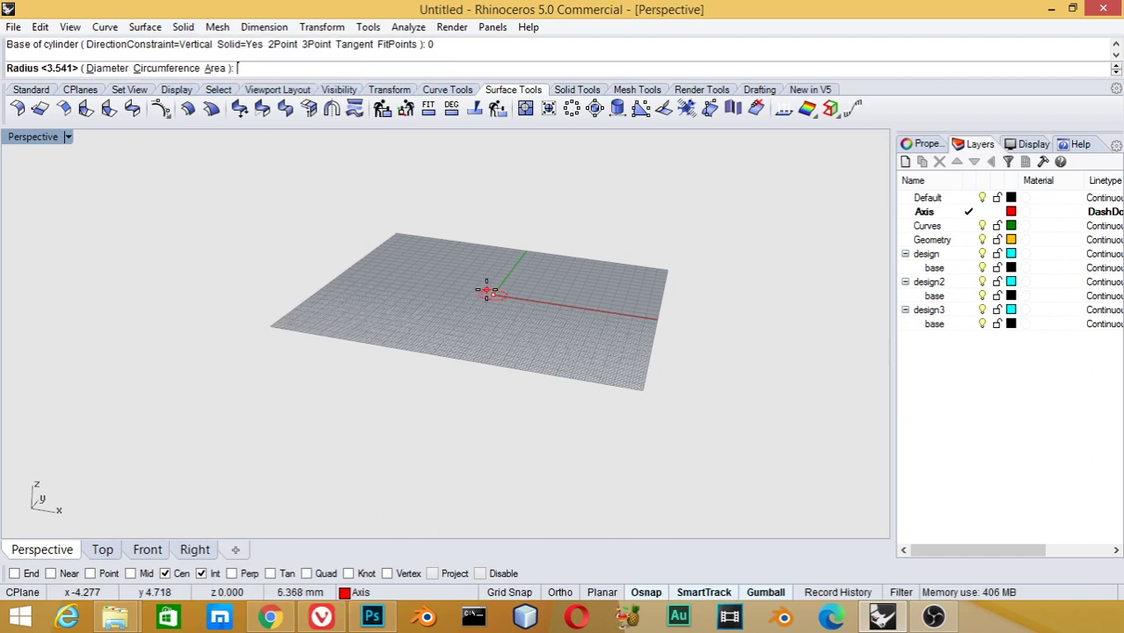
pyautogui.scroll(2, 485, 291)
pyautogui.scroll(2, 486, 291)
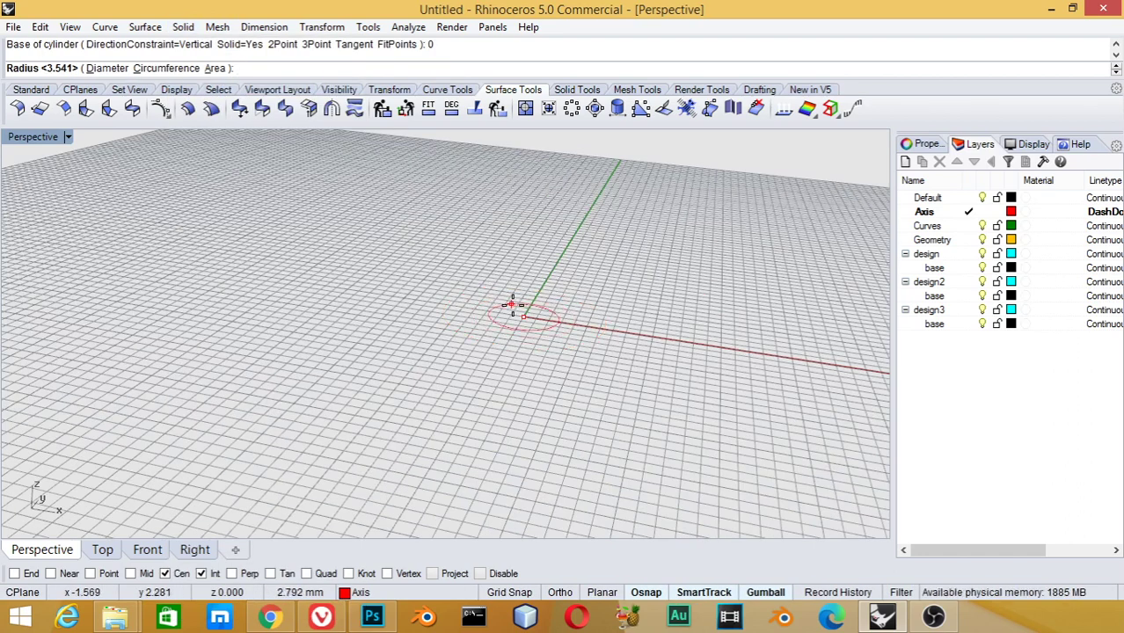
pyautogui.click(517, 308)
pyautogui.scroll(-4, 517, 306)
pyautogui.scroll(-2, 514, 300)
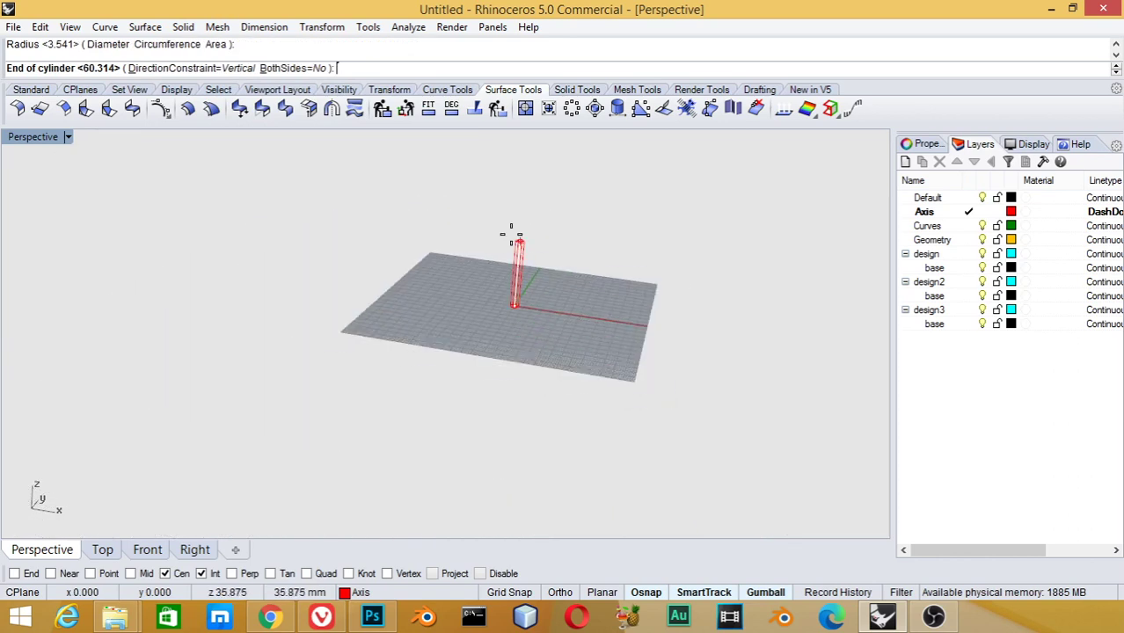
pyautogui.click(515, 180)
pyautogui.scroll(2, 589, 256)
pyautogui.scroll(2, 599, 254)
pyautogui.scroll(-3, 598, 254)
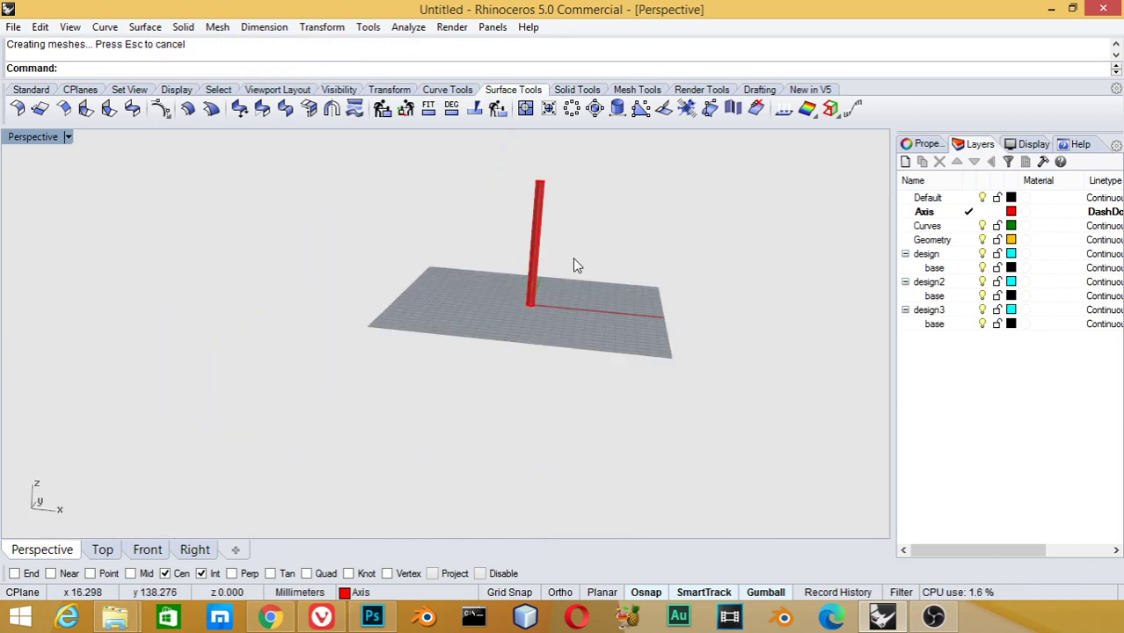
# Step: Start the Rotate command and select the red cylinder as the object to rotate
pyautogui.write('Ro')
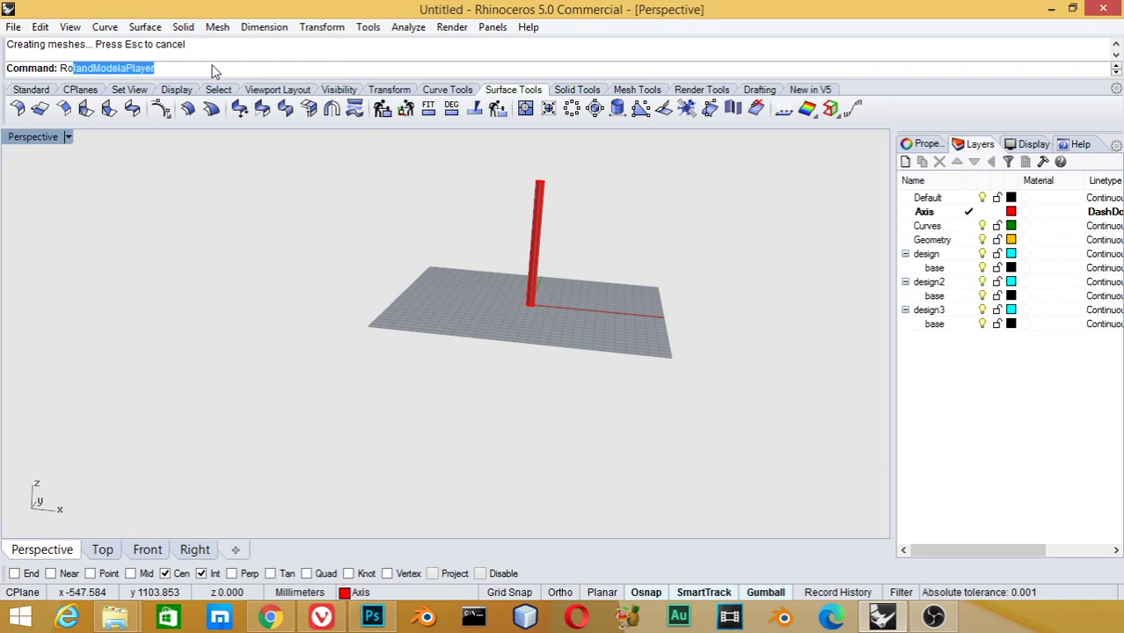
pyautogui.write('tas')
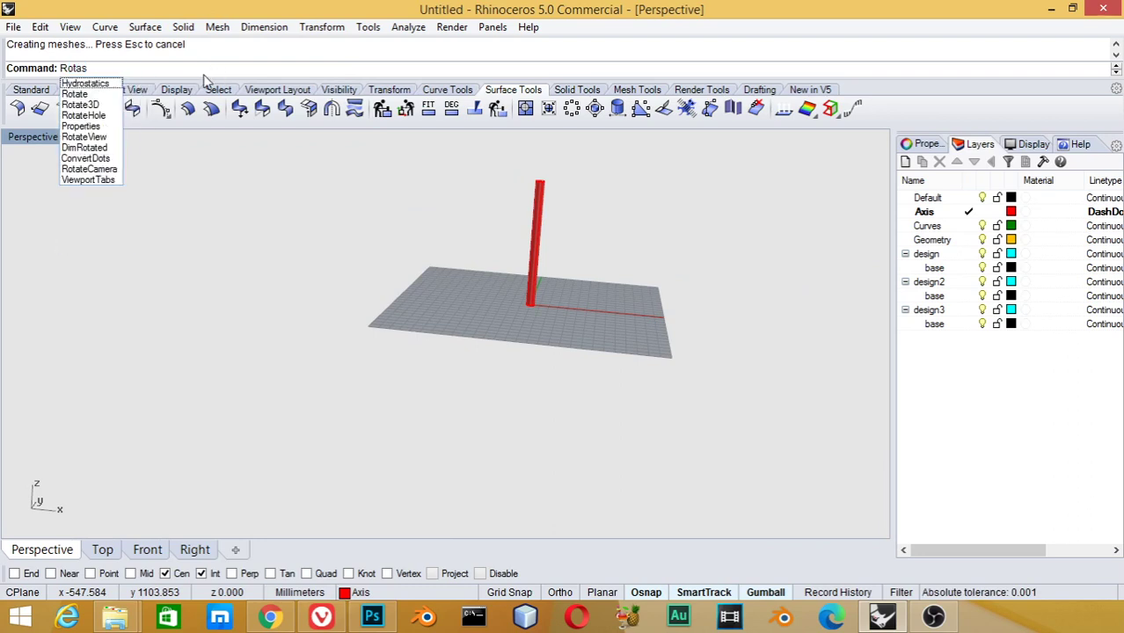
pyautogui.click(88, 95)
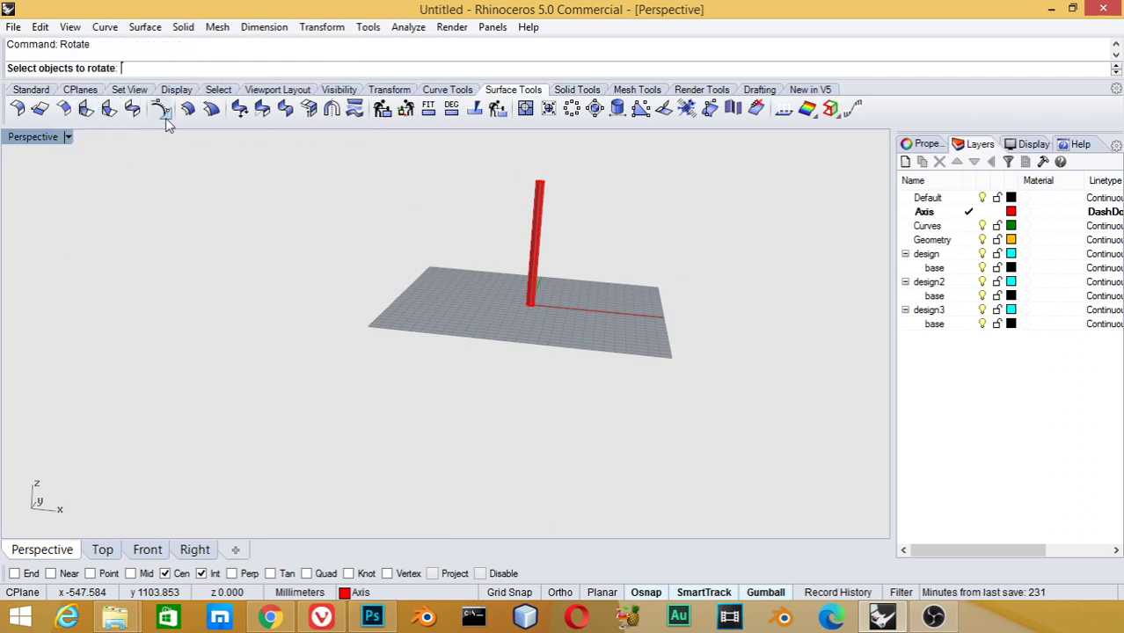
pyautogui.click(533, 290)
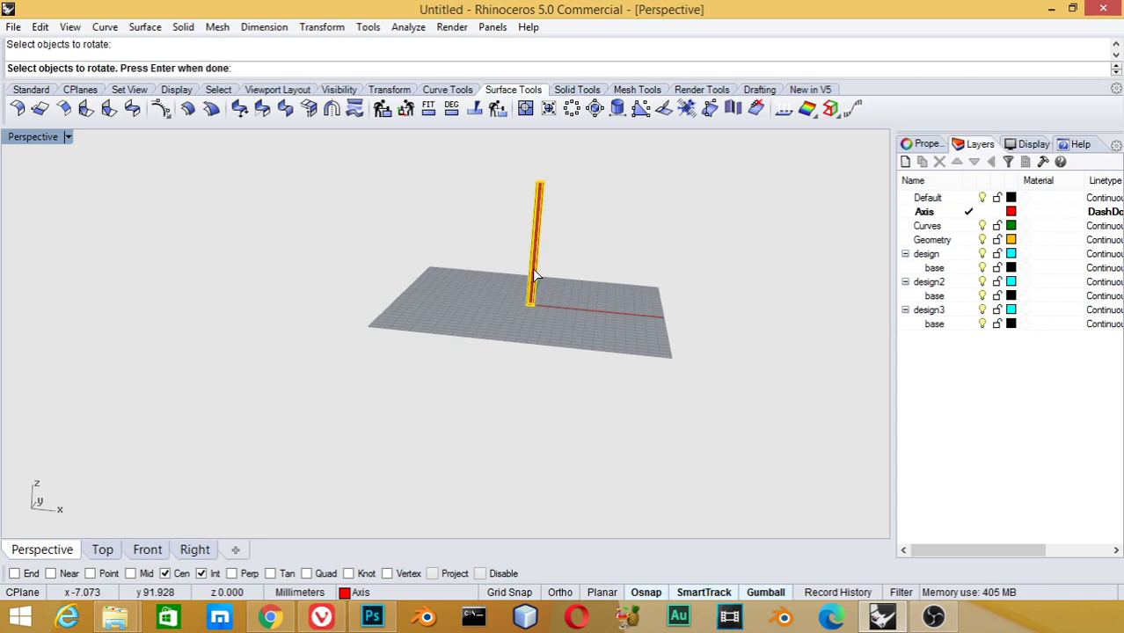
pyautogui.press('Return')
# Step: Zoom out in Perspective and restore the four-viewport layout
pyautogui.scroll(3, 551, 278)
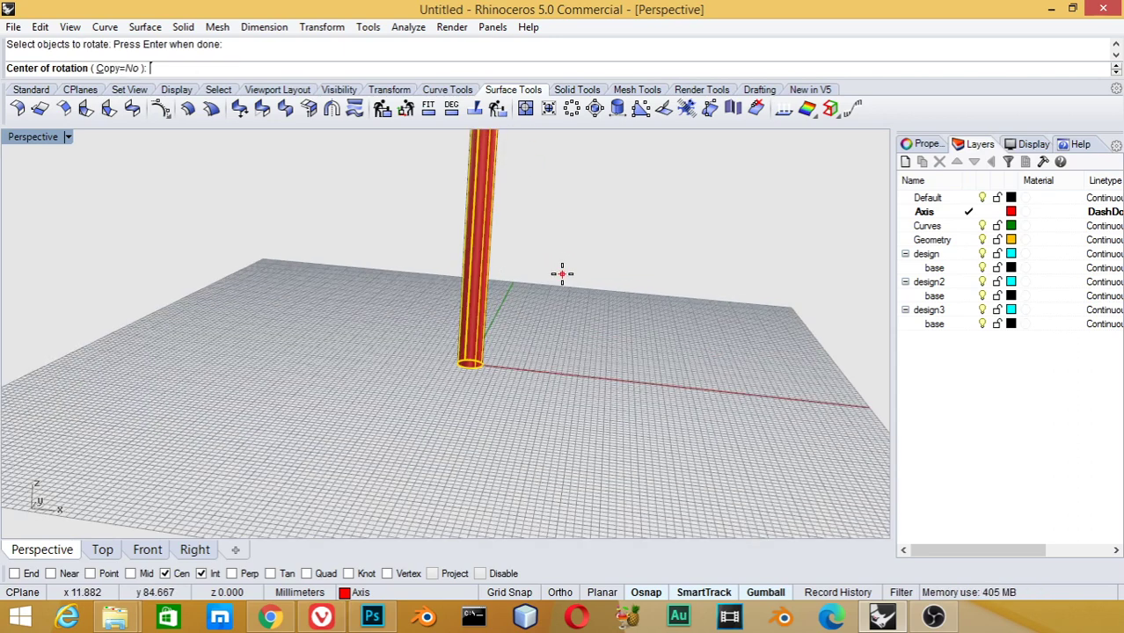
pyautogui.scroll(2, 550, 278)
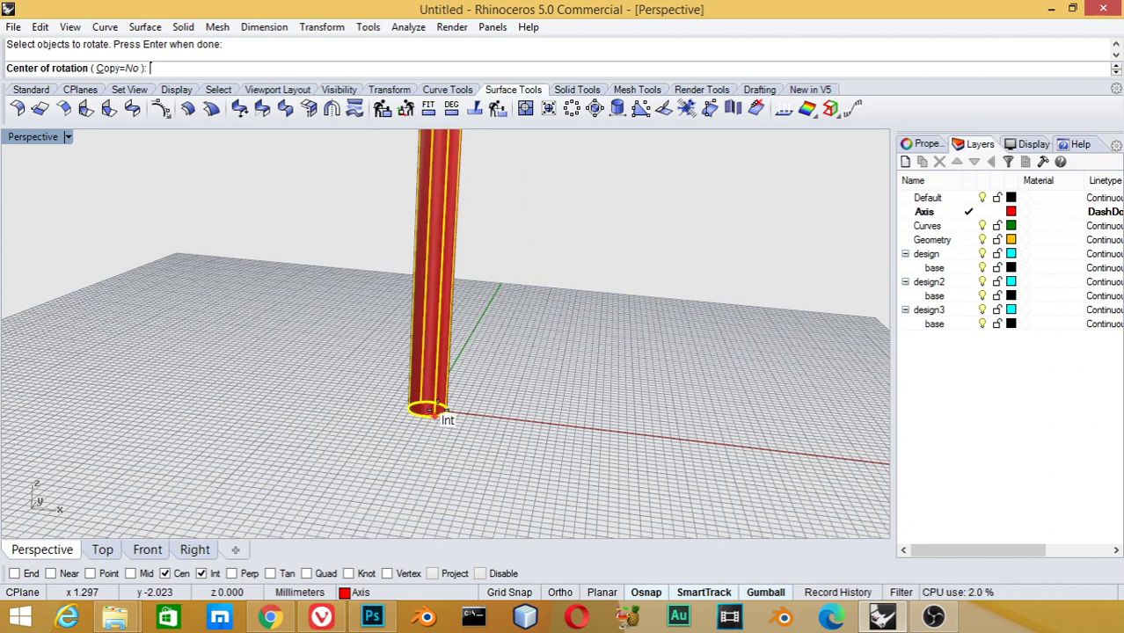
pyautogui.scroll(-2, 439, 403)
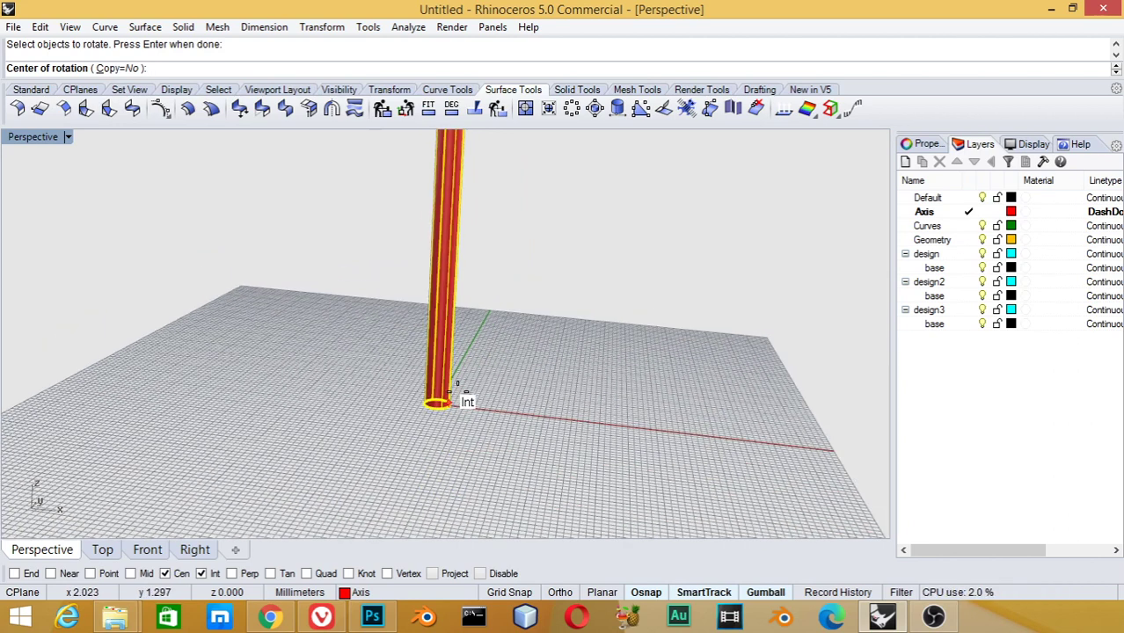
pyautogui.scroll(-2, 477, 291)
pyautogui.scroll(-1, 478, 292)
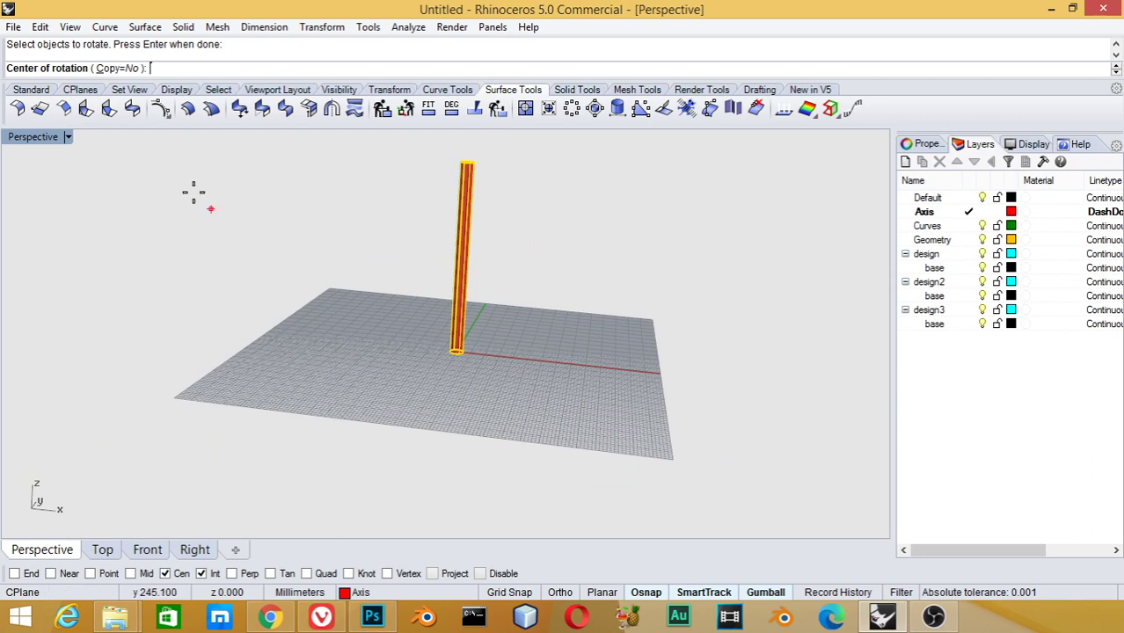
pyautogui.doubleClick(42, 138)
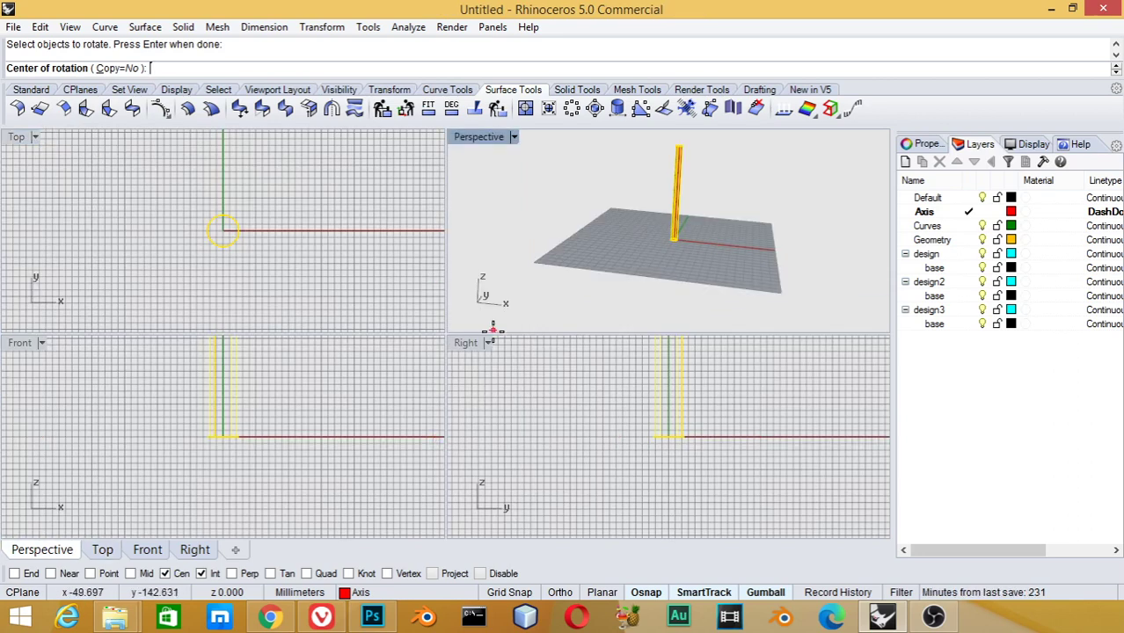
# Step: In a maximized Right view, tilt the cylinder about its base using two reference points
pyautogui.doubleClick(466, 343)
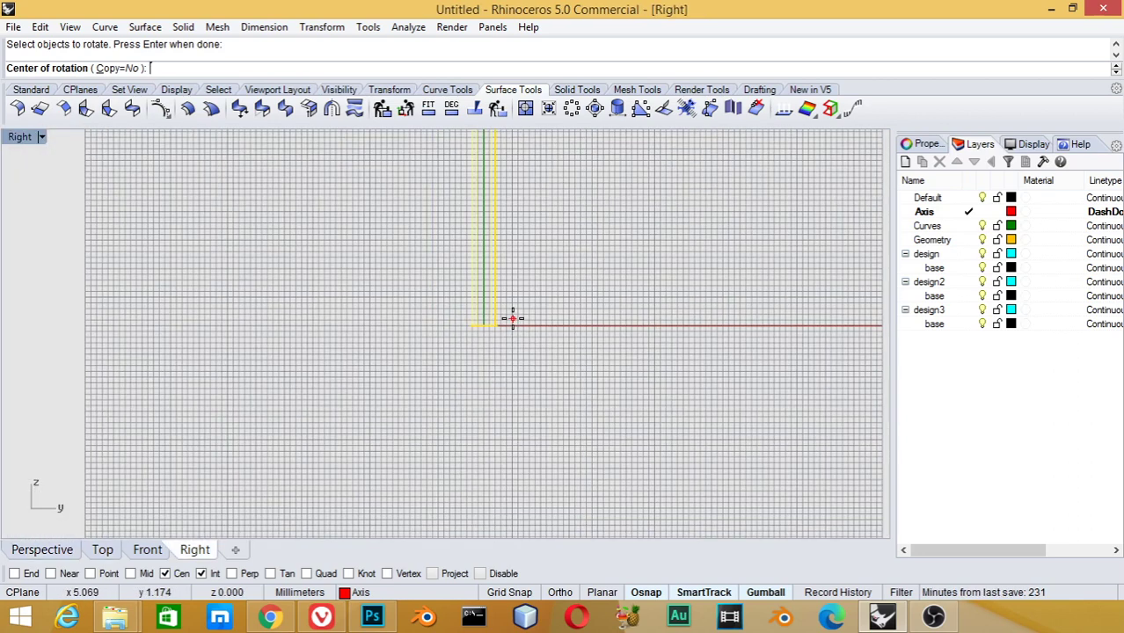
pyautogui.scroll(-2, 496, 301)
pyautogui.scroll(1, 500, 302)
pyautogui.scroll(3, 499, 303)
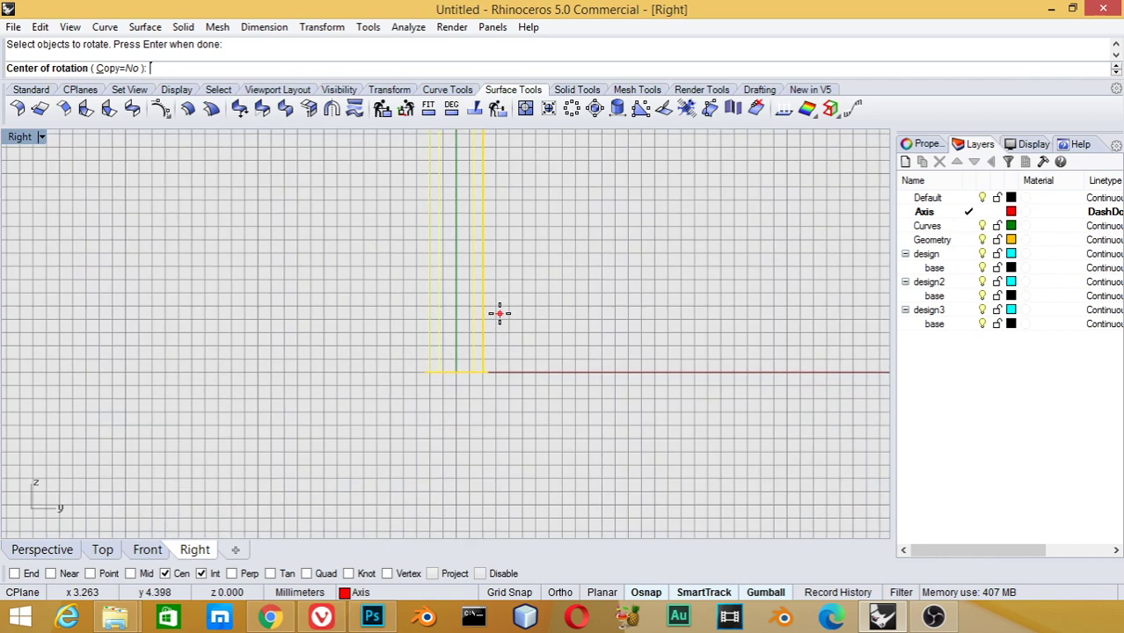
pyautogui.click(456, 371)
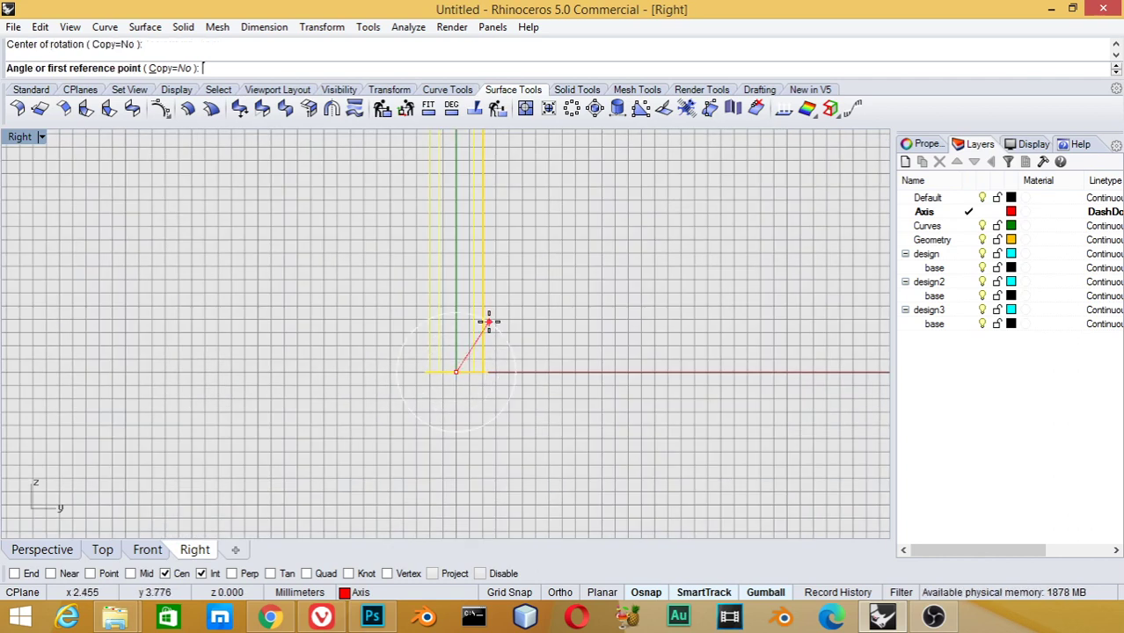
pyautogui.scroll(-1, 489, 322)
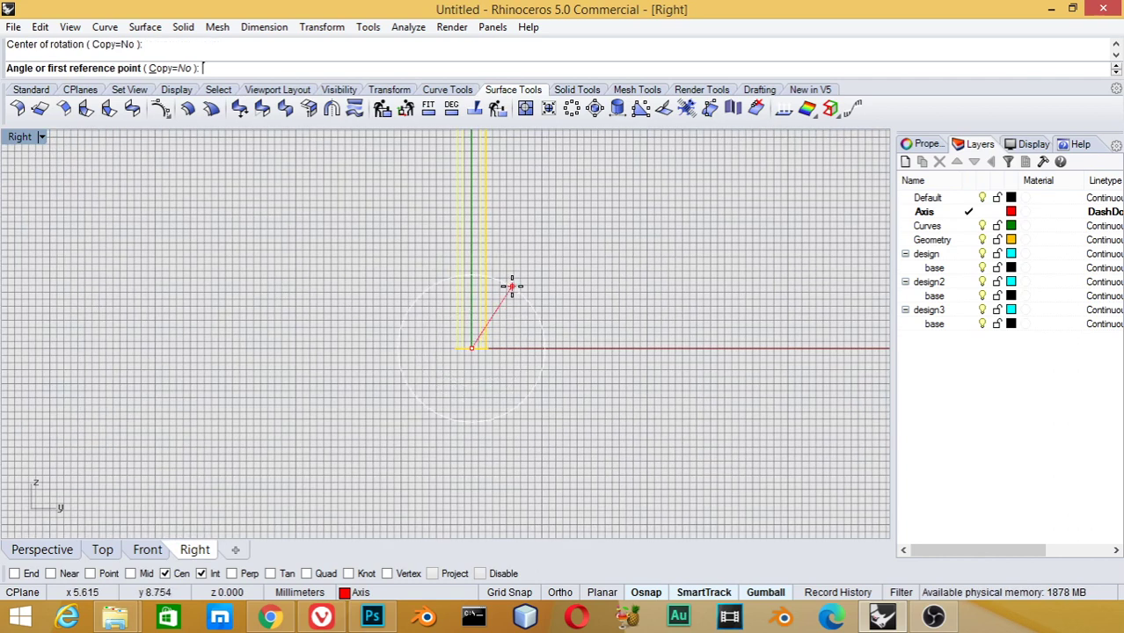
pyautogui.click(517, 224)
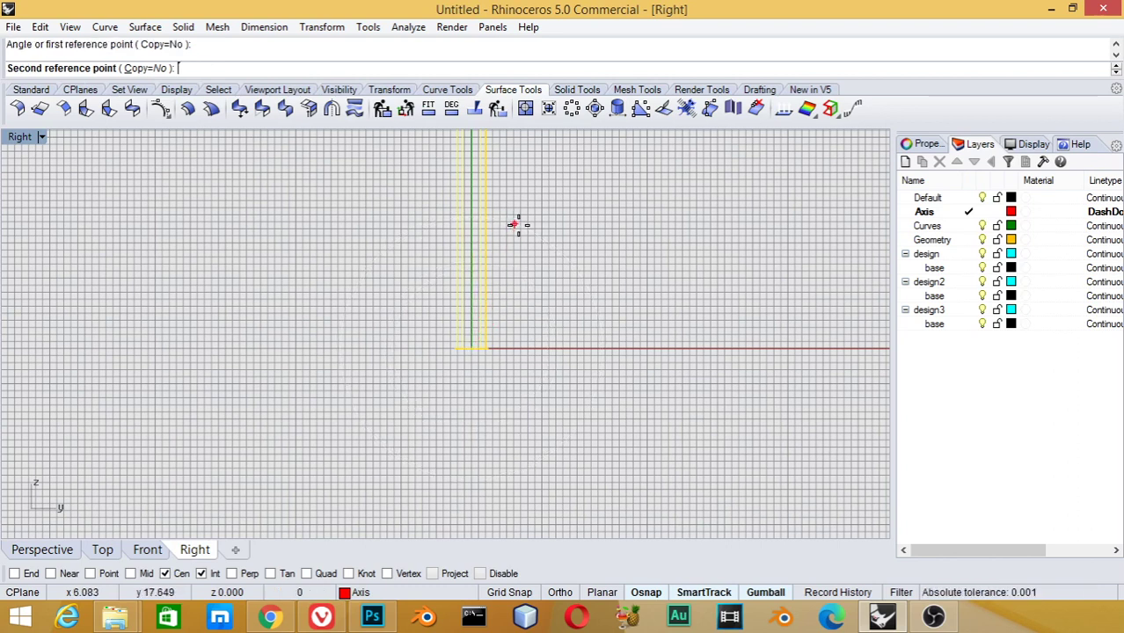
pyautogui.click(543, 416)
# Step: Maximize the Perspective view, orbit to inspect the tilt, then undo the rotation
pyautogui.scroll(-3, 516, 299)
pyautogui.scroll(2, 564, 304)
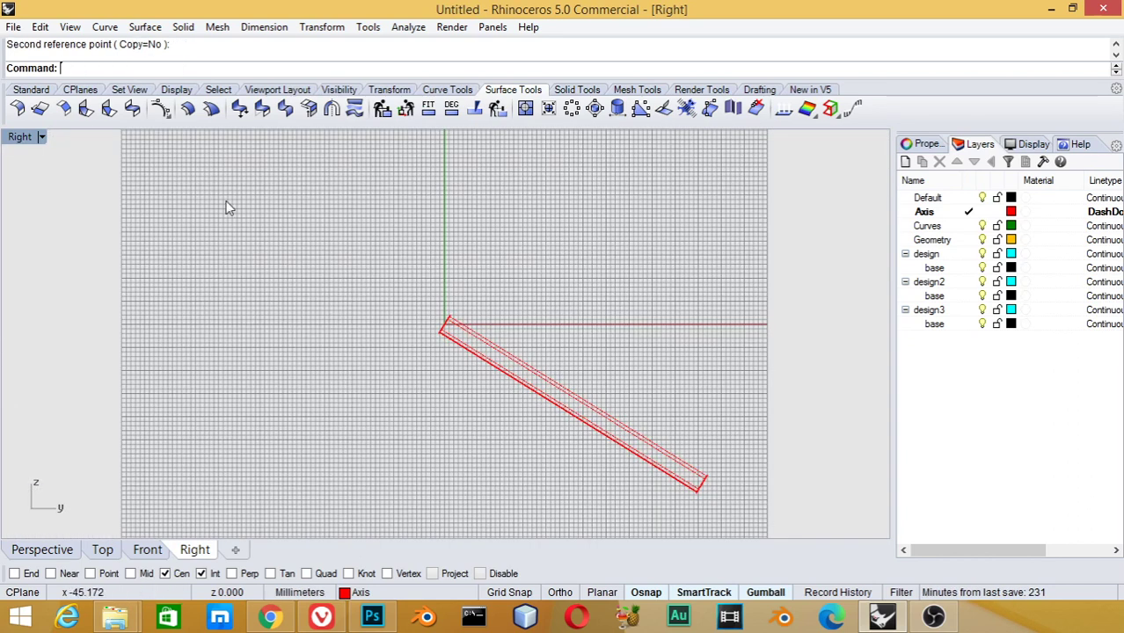
pyautogui.doubleClick(18, 138)
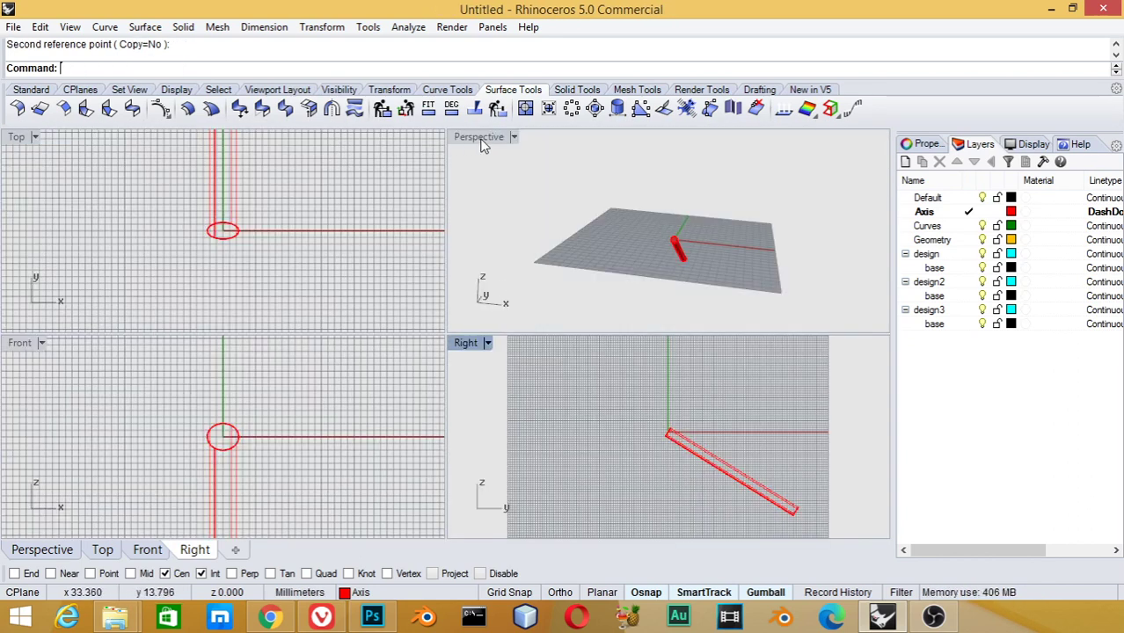
pyautogui.doubleClick(482, 137)
pyautogui.moveTo(538, 237)
pyautogui.mouseDown(button='right')
pyautogui.moveTo(602, 339)
pyautogui.moveTo(622, 323)
pyautogui.moveTo(535, 233)
pyautogui.moveTo(547, 303)
pyautogui.mouseUp(button='right')
pyautogui.hotkey('ctrl', 'z')
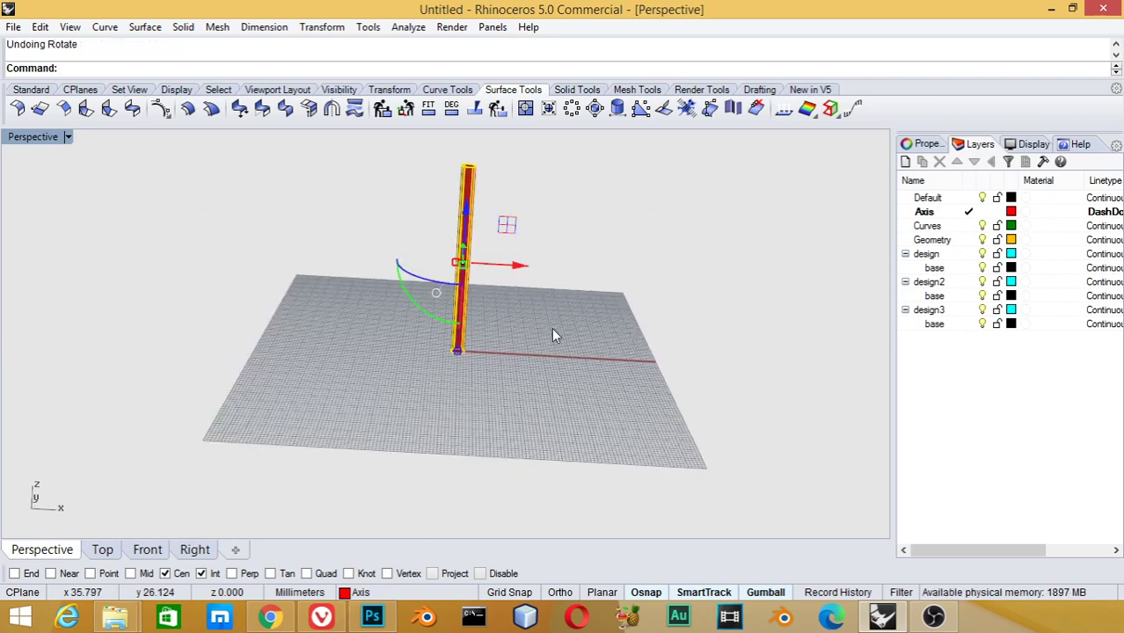
# Step: Start the Rotate command and switch to a maximized Right view
pyautogui.write('r')
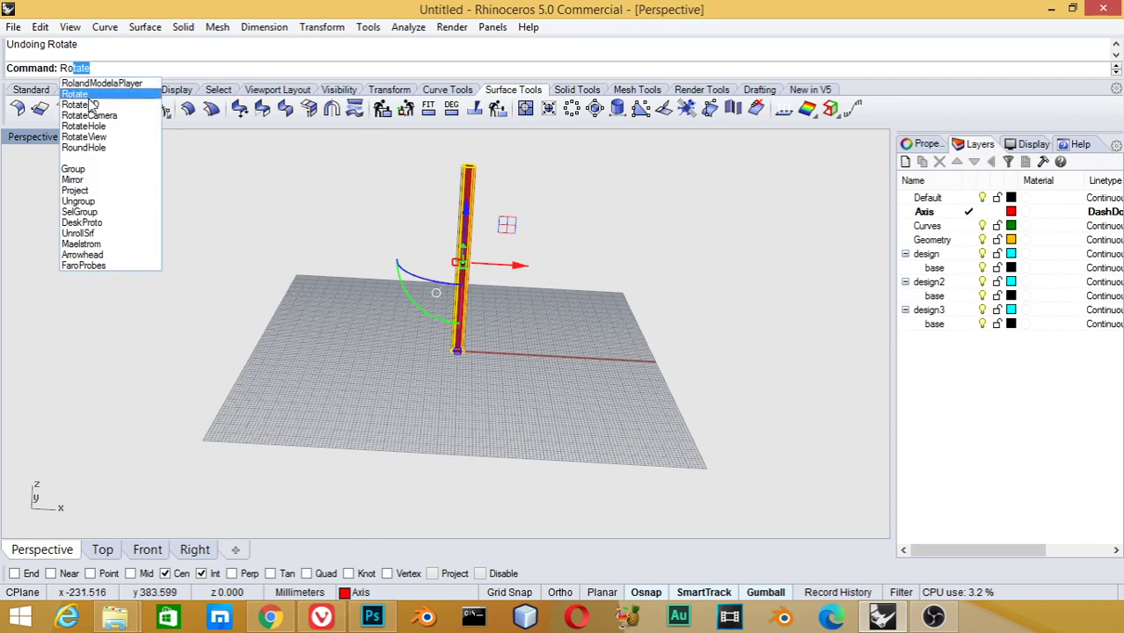
pyautogui.click(85, 94)
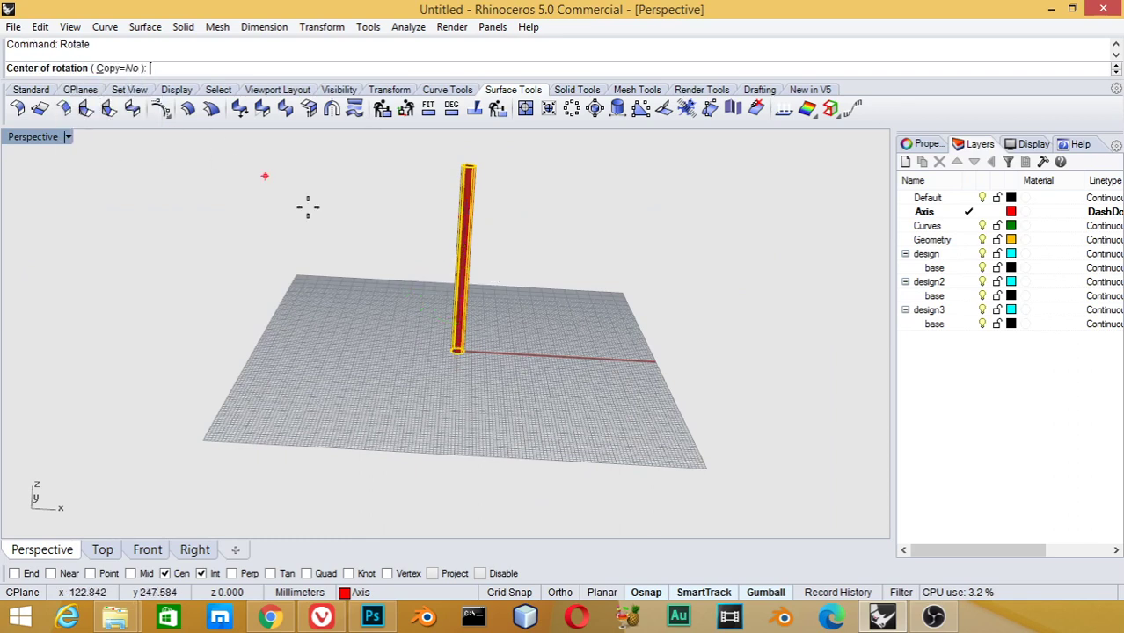
pyautogui.doubleClick(38, 140)
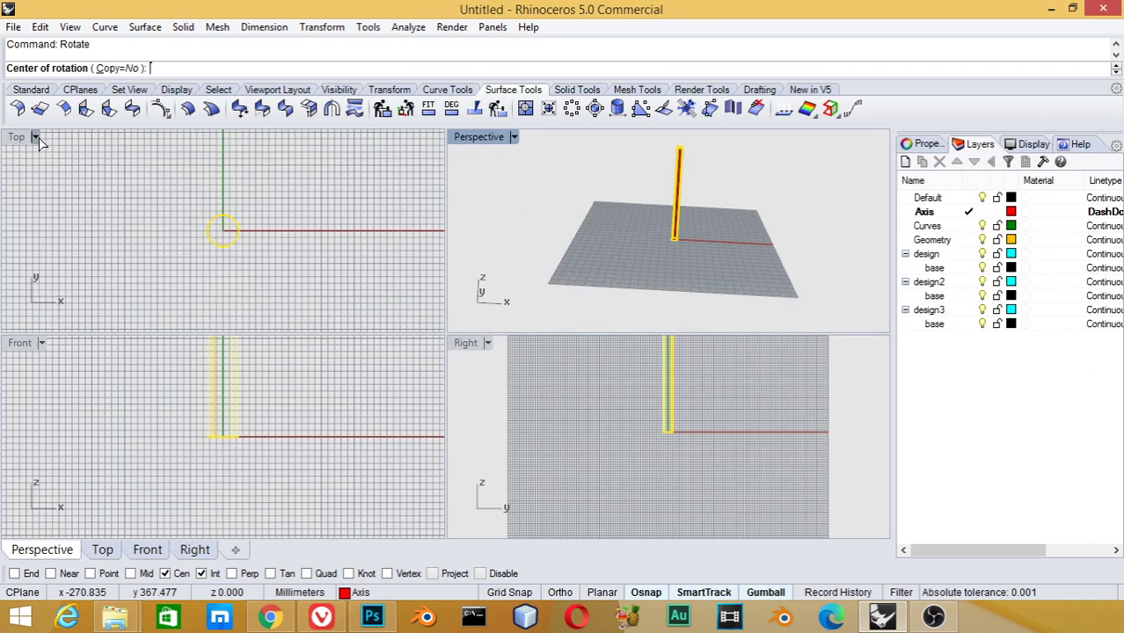
pyautogui.doubleClick(467, 345)
# Step: Rotate the cylinder 50° about its base, then undo it and pan to reframe
pyautogui.scroll(2, 440, 326)
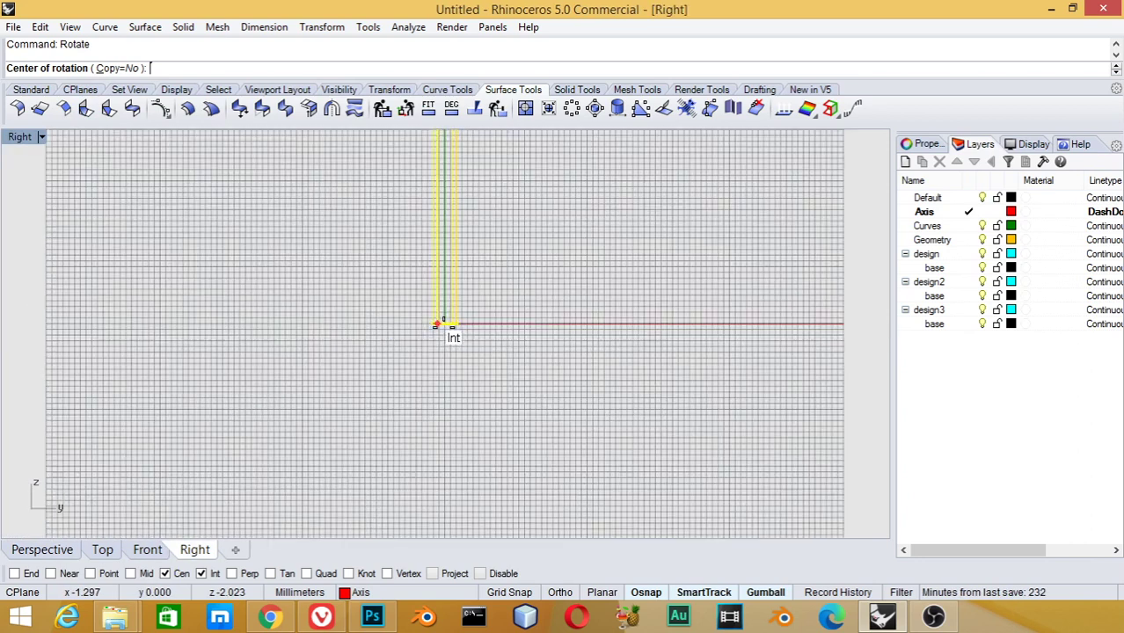
pyautogui.scroll(3, 451, 332)
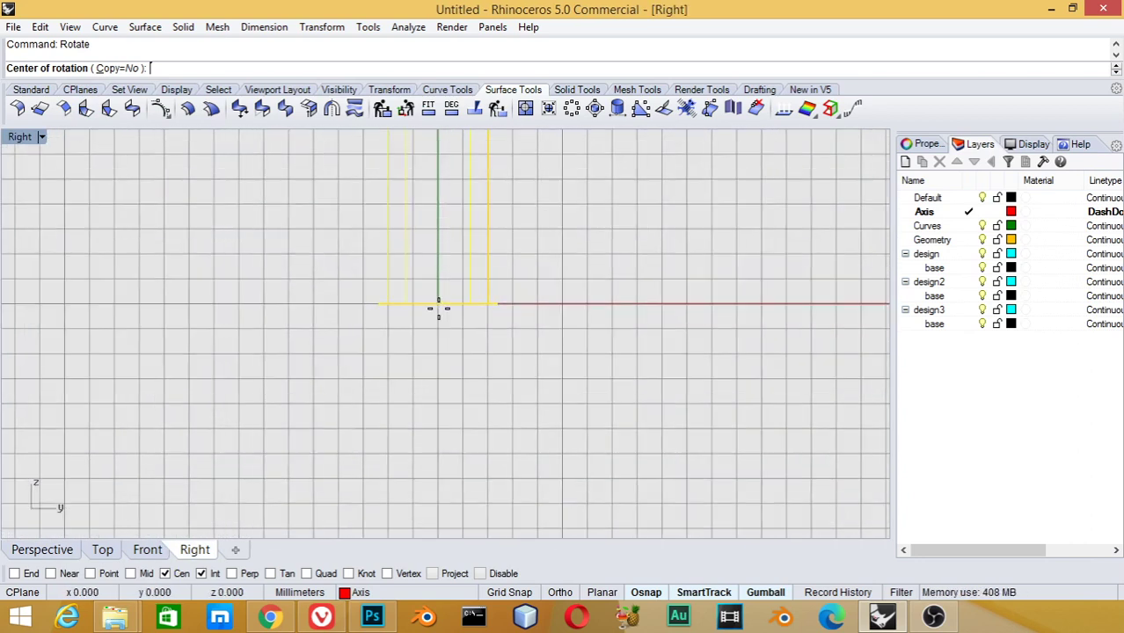
pyautogui.click(438, 305)
pyautogui.scroll(-2, 438, 306)
pyautogui.scroll(-2, 437, 306)
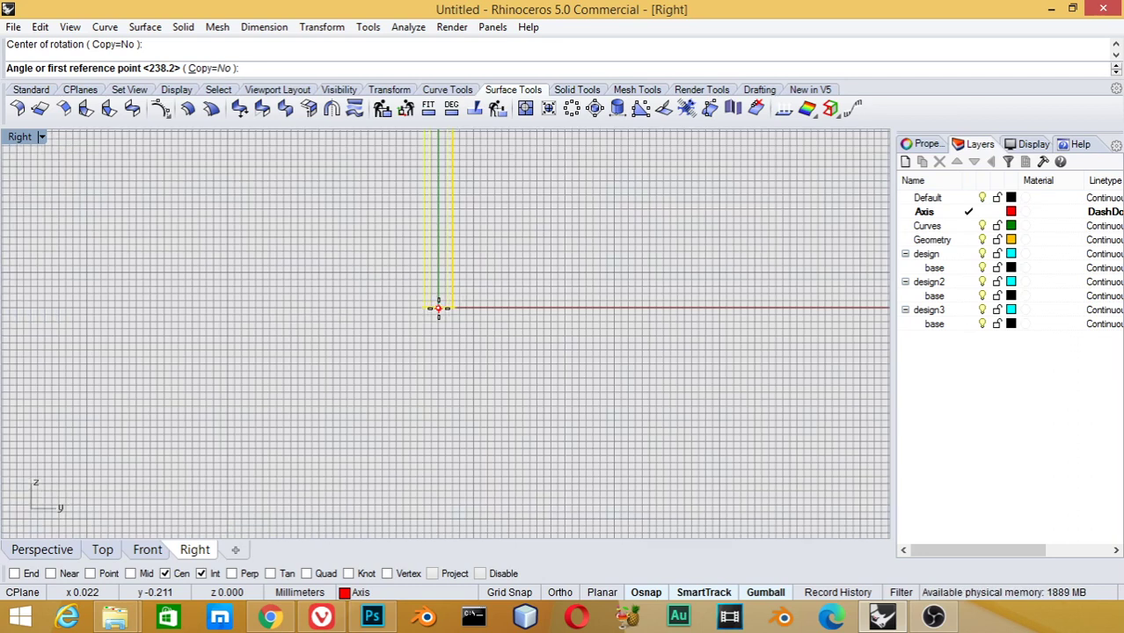
pyautogui.write('50')
pyautogui.press('Return')
pyautogui.scroll(-2, 427, 282)
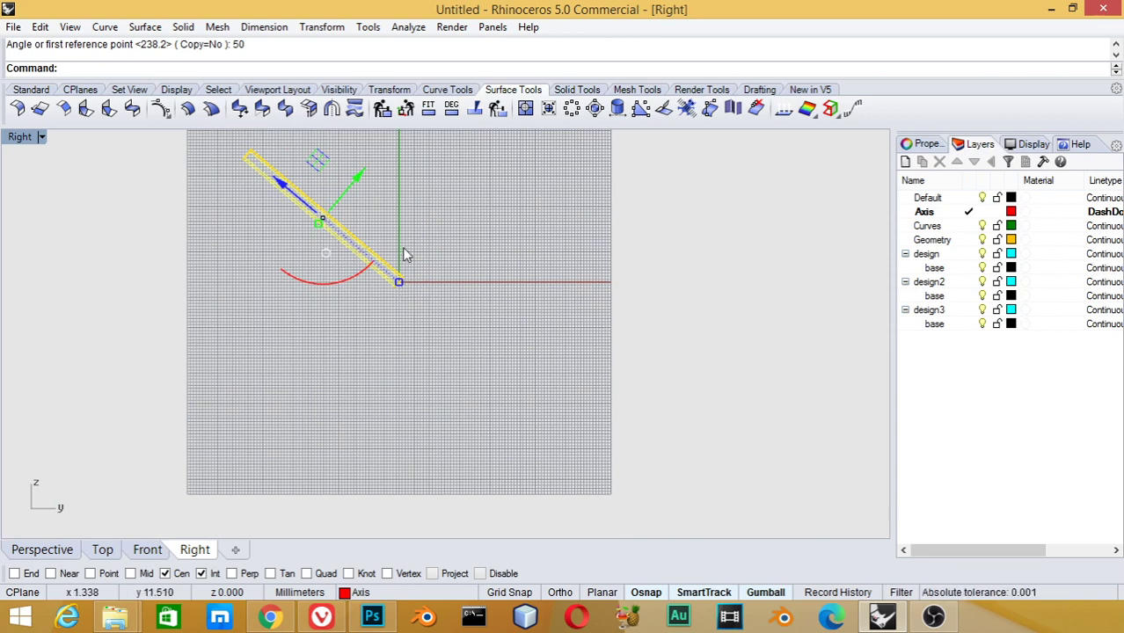
pyautogui.hotkey('ctrl', 'z')
pyautogui.moveTo(440, 260)
pyautogui.mouseDown(button='right')
pyautogui.moveTo(435, 283)
pyautogui.moveTo(372, 339)
pyautogui.mouseUp(button='right')
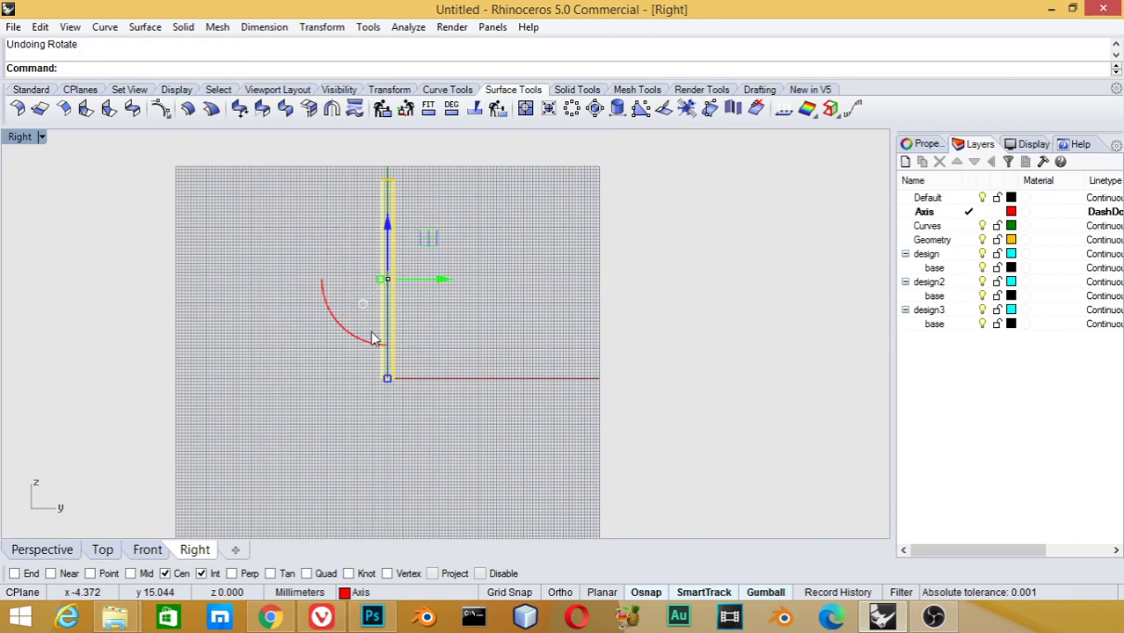
# Step: Tilt the cylinder 50° with the gumball rotation arc, then undo the tilt
pyautogui.click(356, 343)
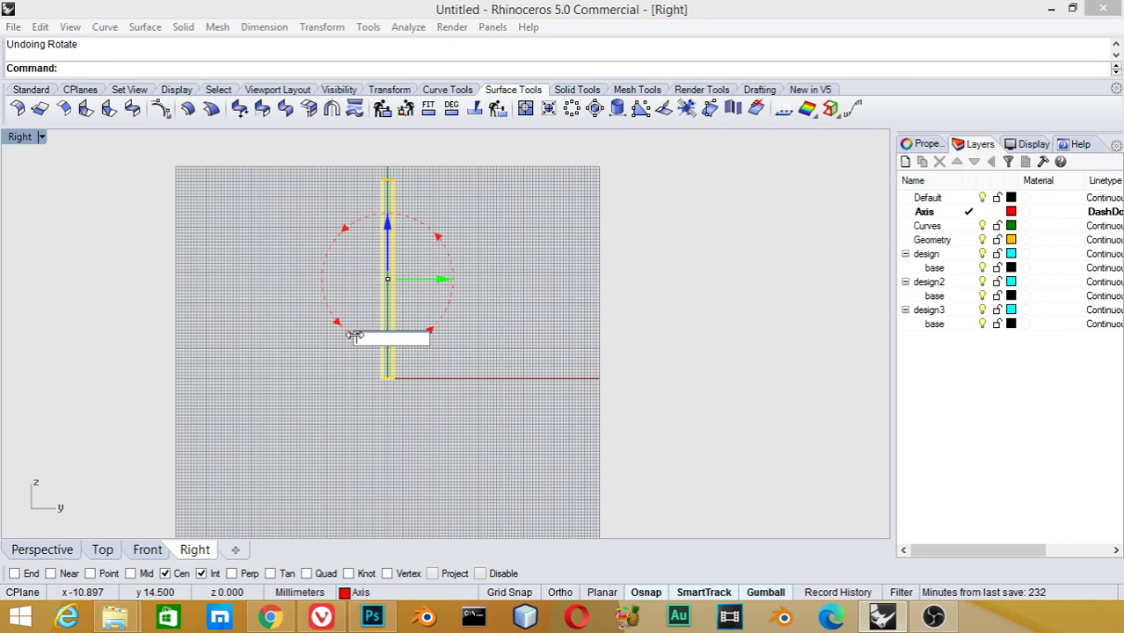
pyautogui.write('50')
pyautogui.press('Return')
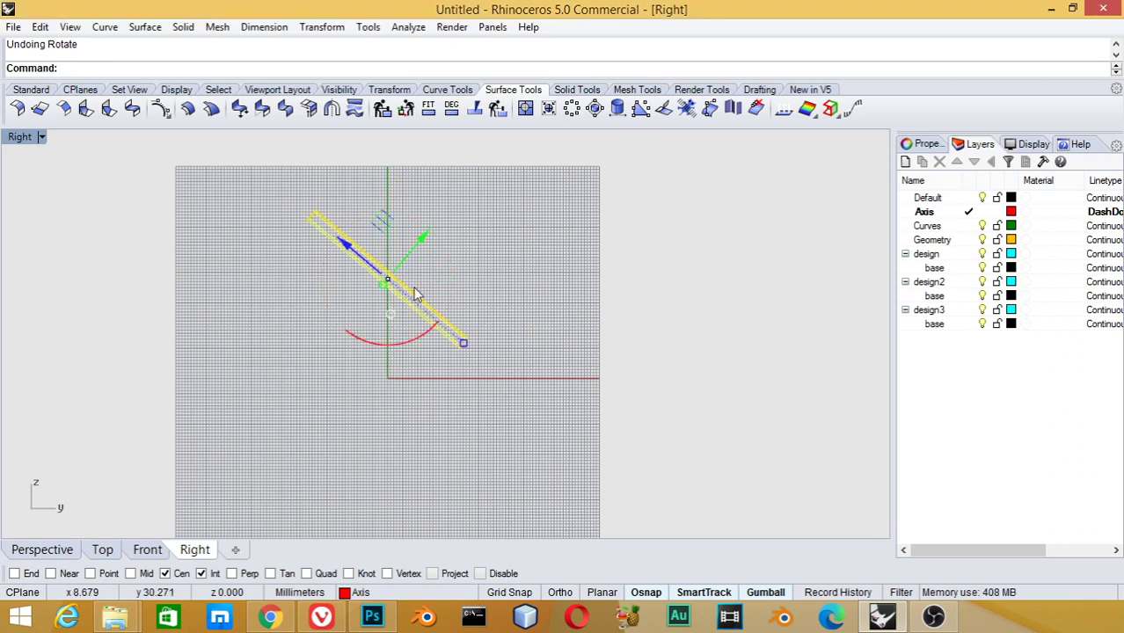
pyautogui.hotkey('ctrl', 'z')
# Step: Deselect the cylinder and maximize the Perspective view
pyautogui.click(465, 333)
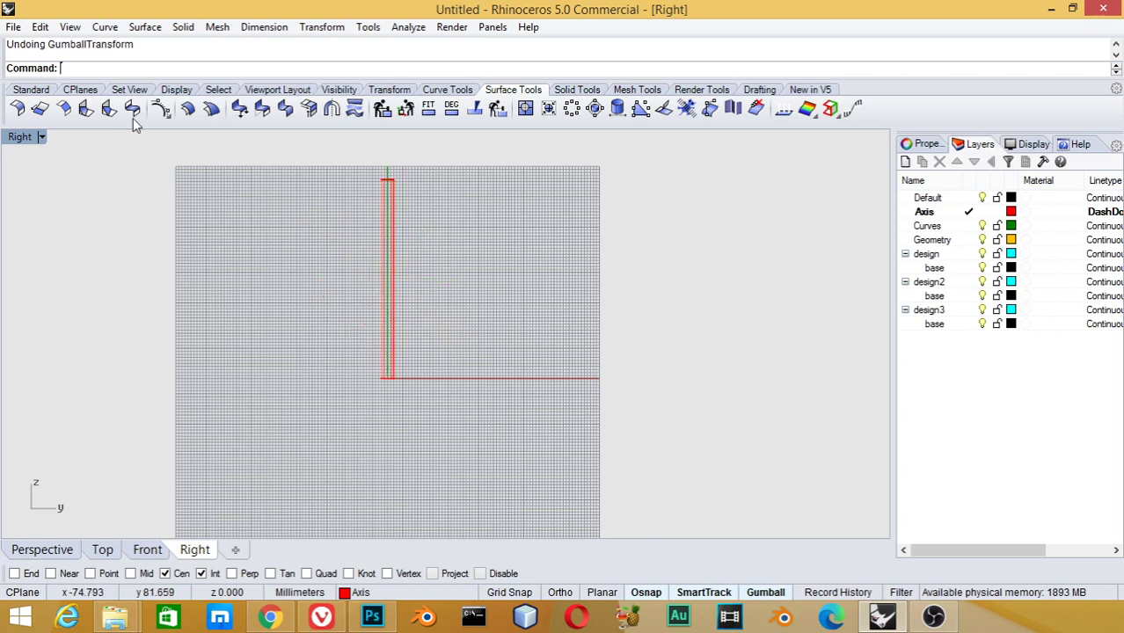
pyautogui.doubleClick(36, 138)
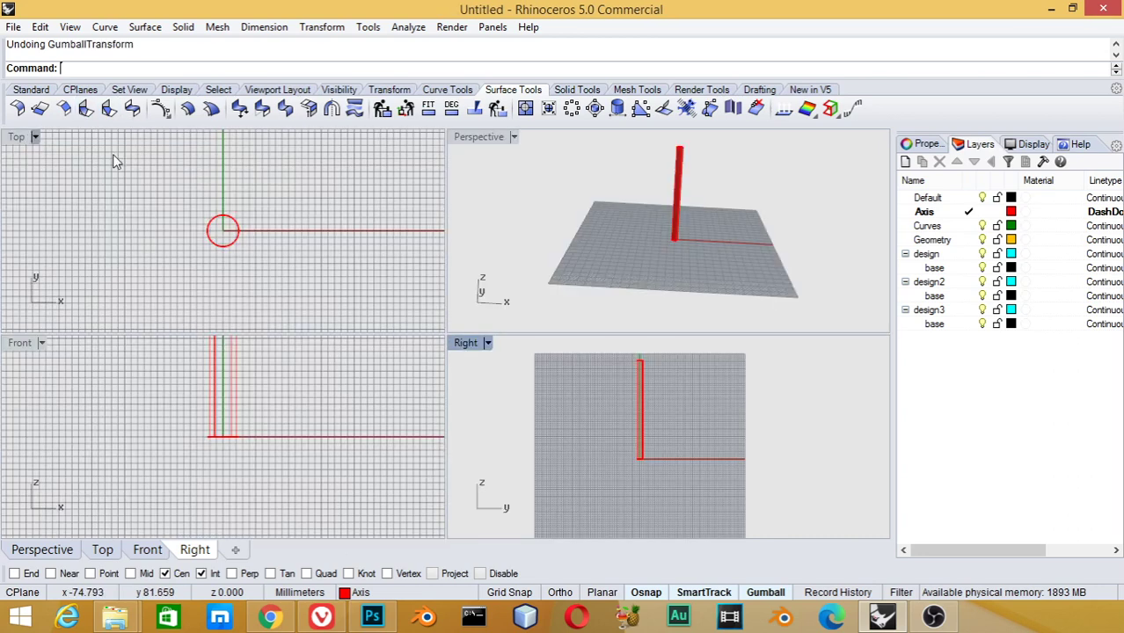
pyautogui.doubleClick(479, 138)
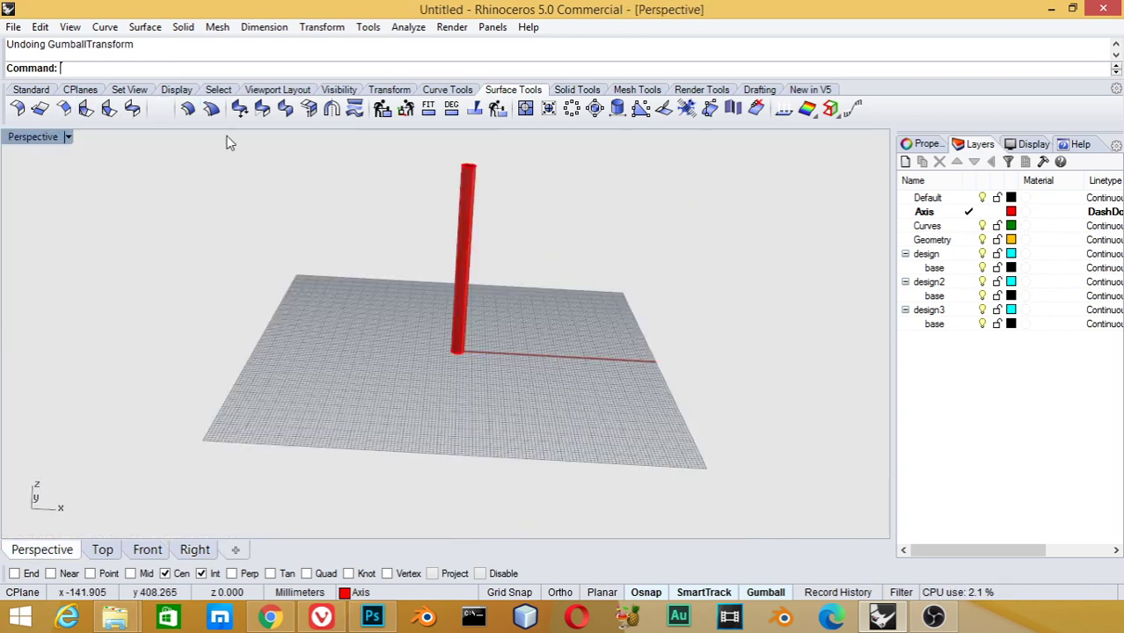
pyautogui.write('Ro')
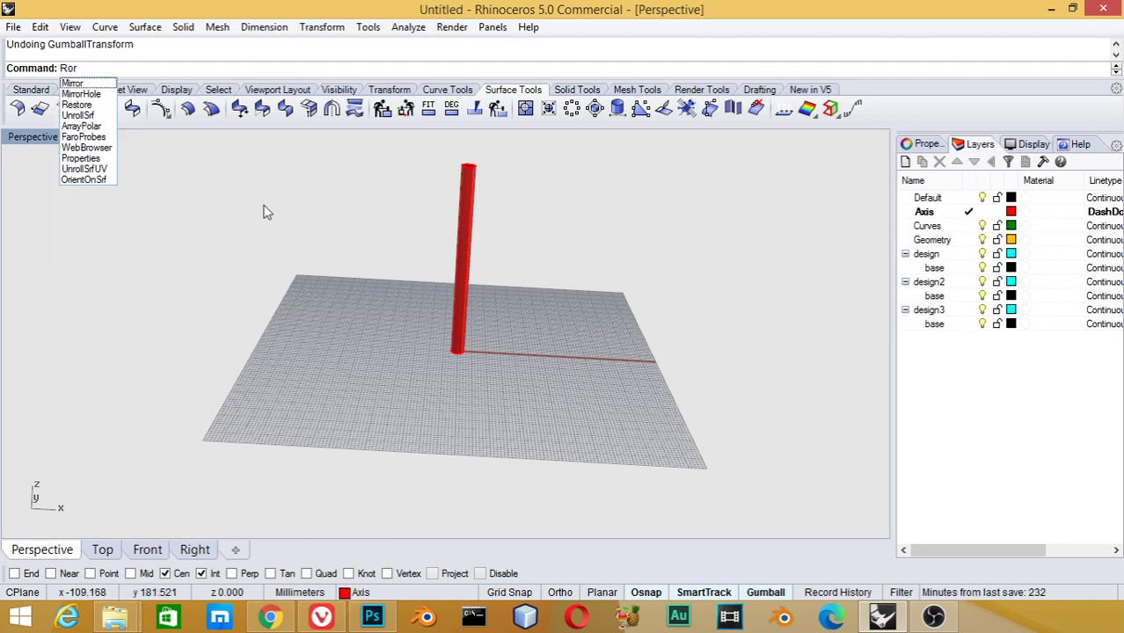
pyautogui.write('r')
pyautogui.press('BackSpace')
pyautogui.press('Down')
pyautogui.press('Down')
pyautogui.press('Return')
pyautogui.scroll(5, 530, 393)
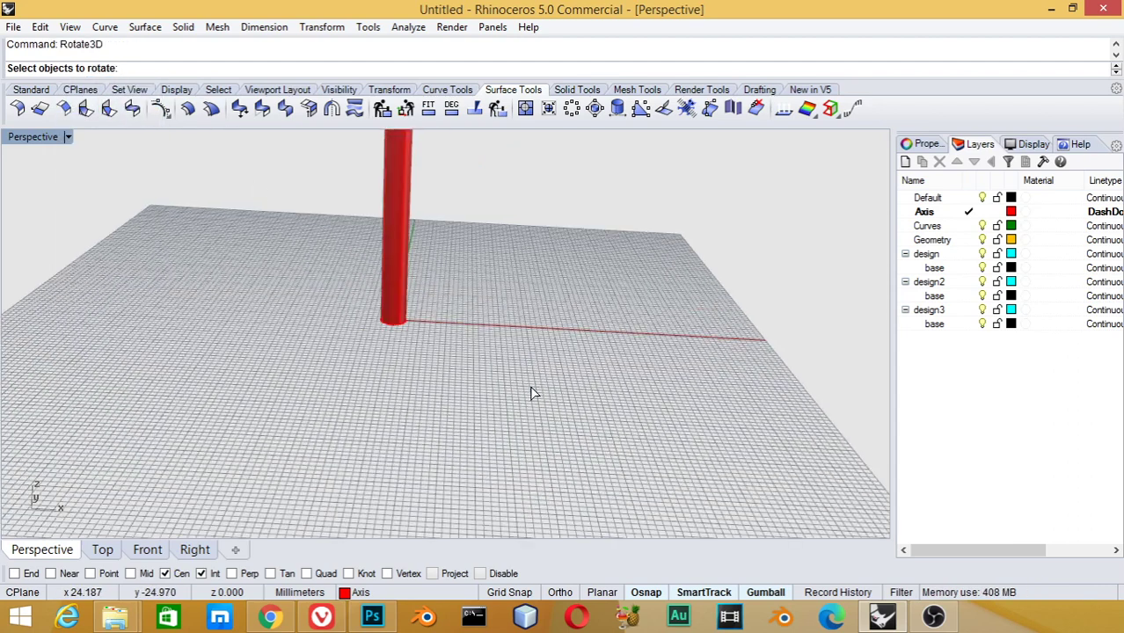
pyautogui.click(410, 290)
pyautogui.press('Return')
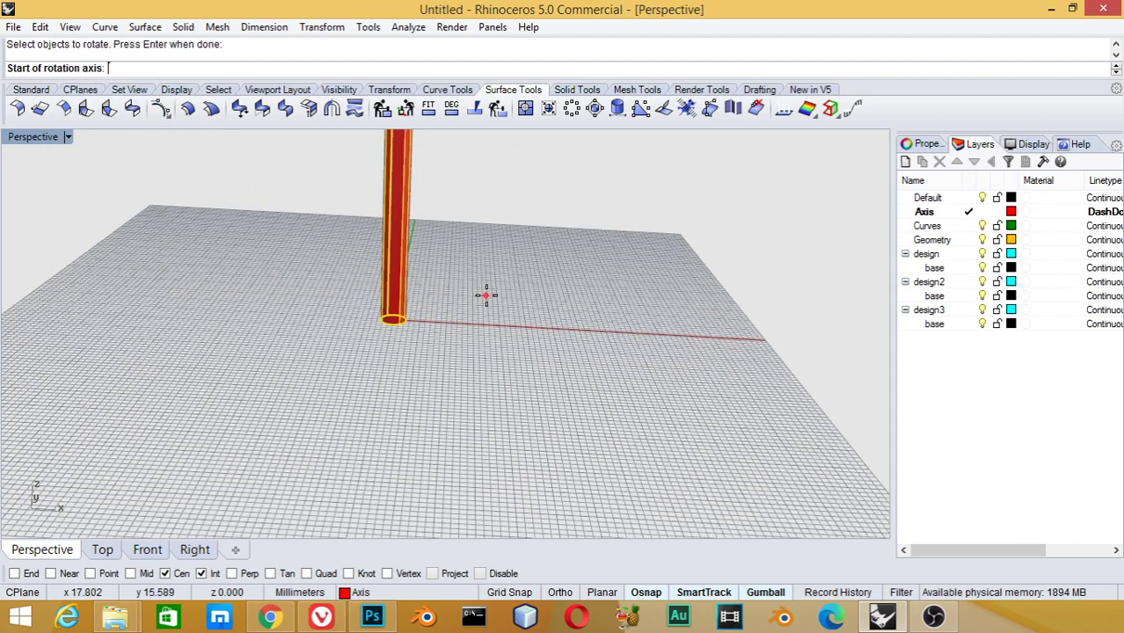
pyautogui.scroll(-3, 492, 292)
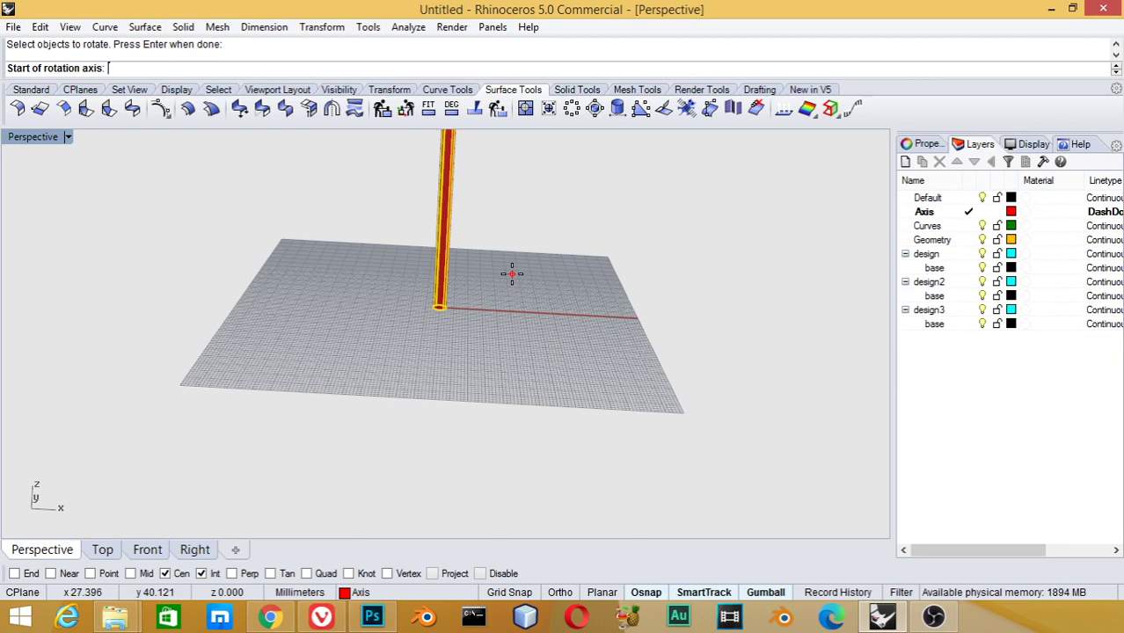
pyautogui.scroll(2, 469, 273)
pyautogui.scroll(3, 455, 304)
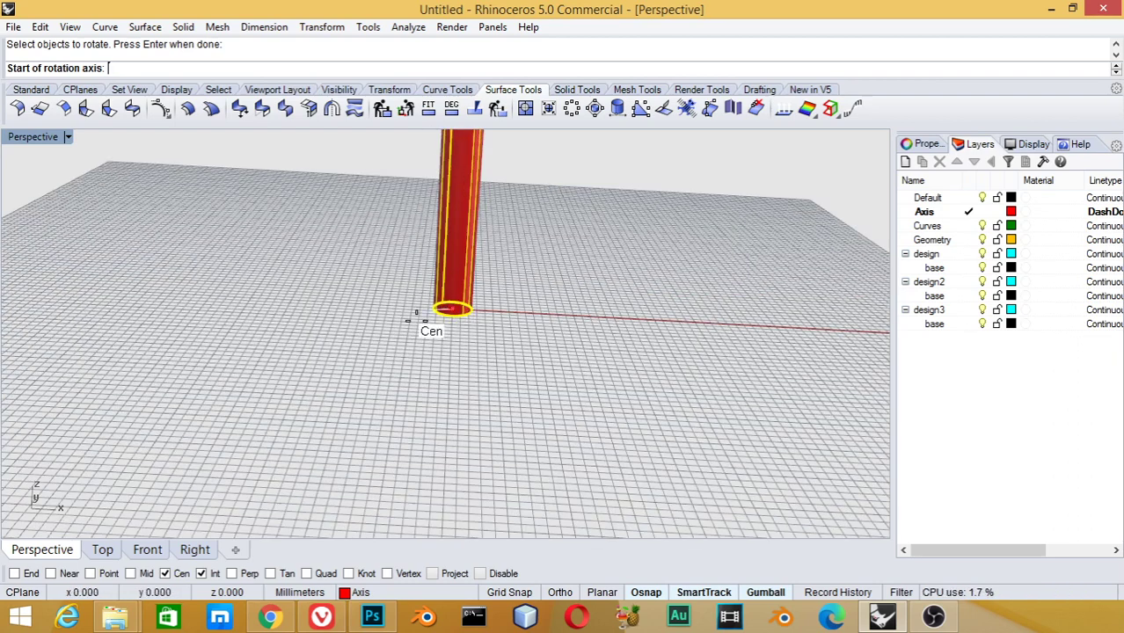
pyautogui.scroll(3, 451, 309)
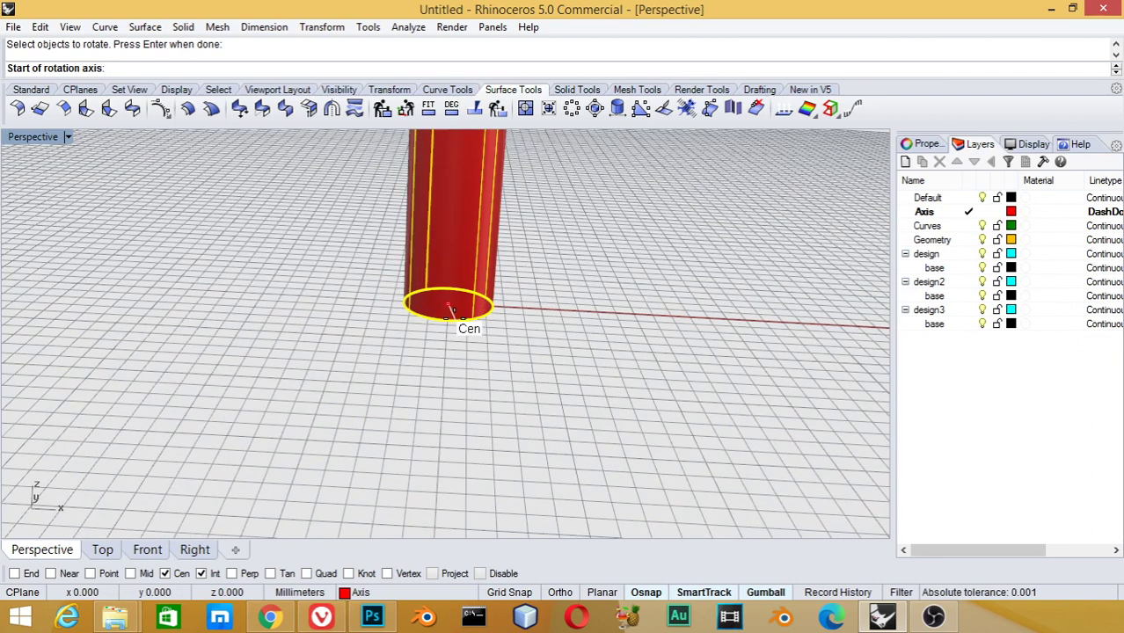
pyautogui.click(447, 305)
pyautogui.scroll(-2, 451, 302)
pyautogui.scroll(-3, 450, 303)
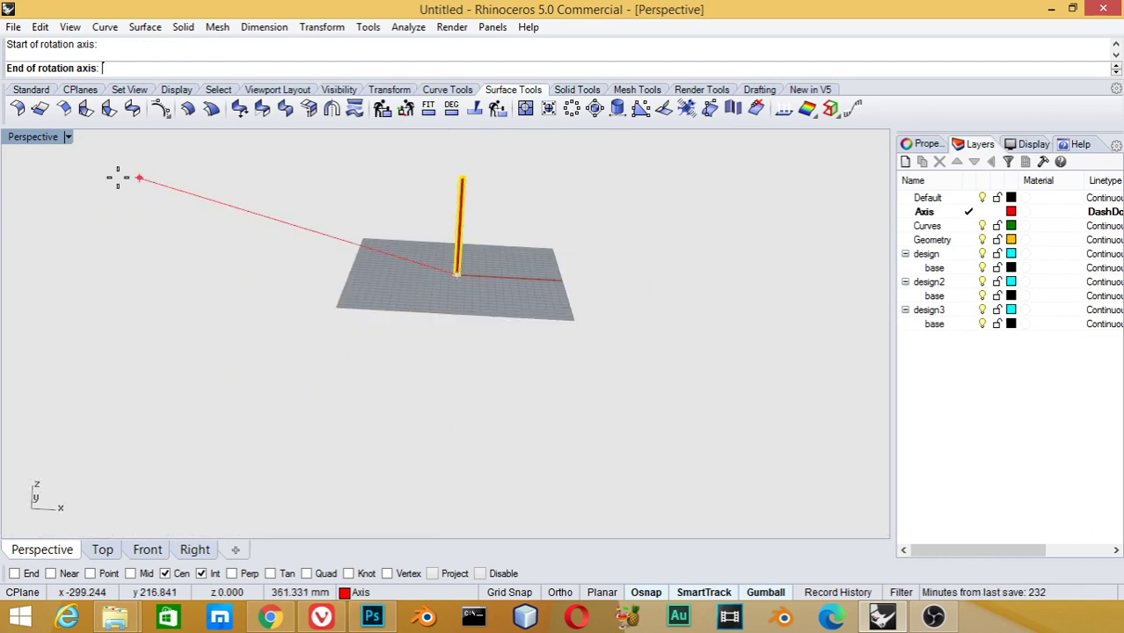
pyautogui.doubleClick(35, 138)
pyautogui.scroll(3, 700, 189)
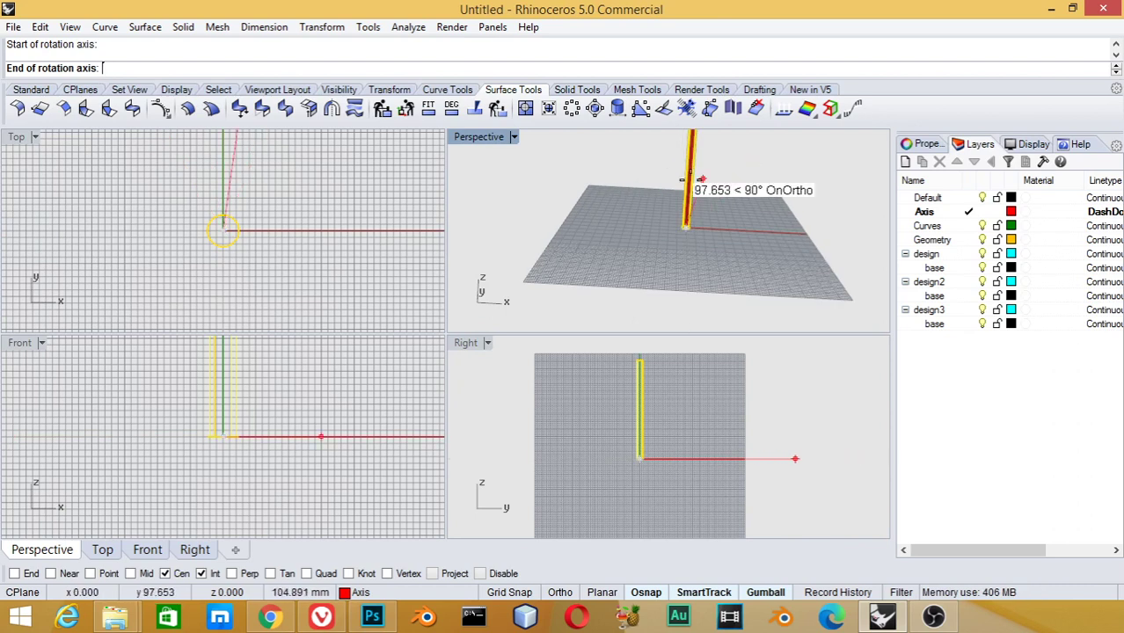
pyautogui.middleClick(683, 163)
pyautogui.click(672, 252)
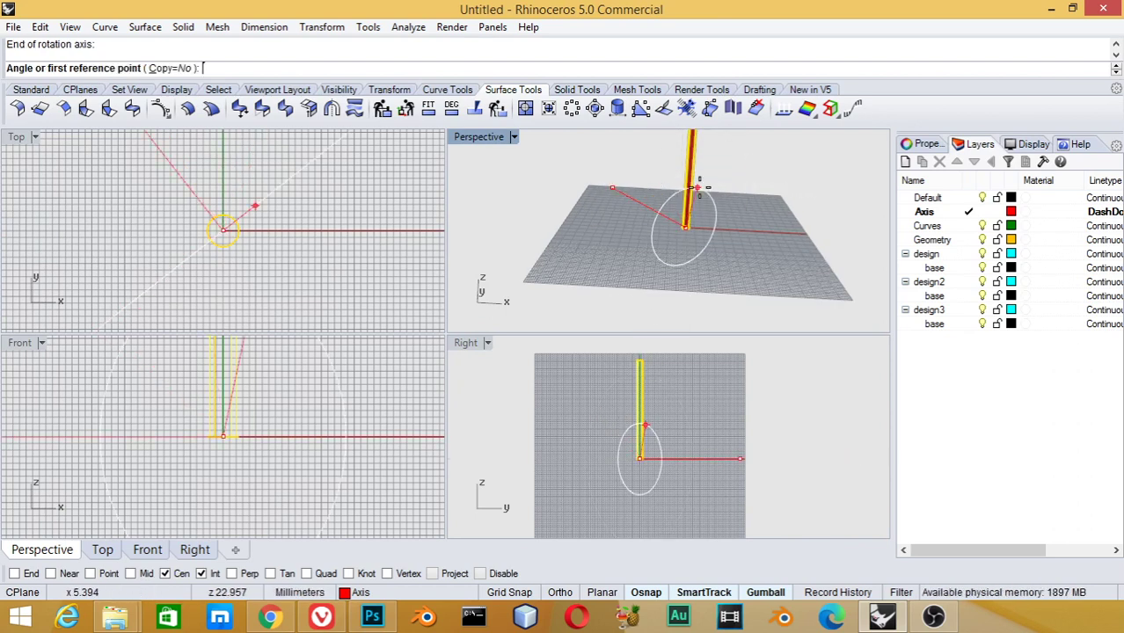
pyautogui.click(718, 193)
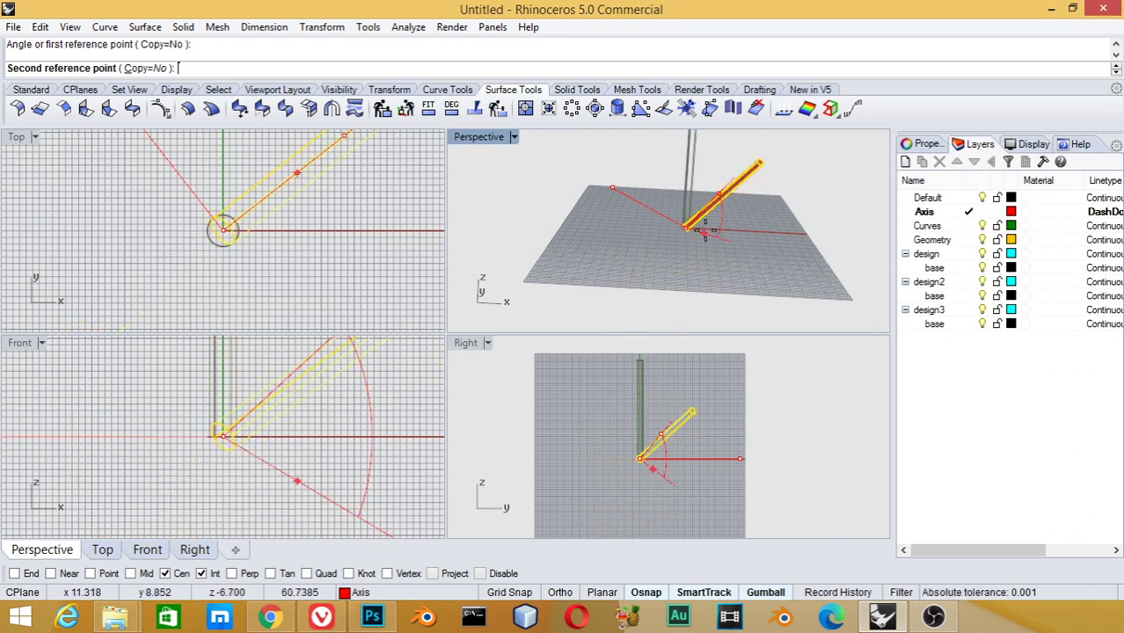
pyautogui.press('Escape')
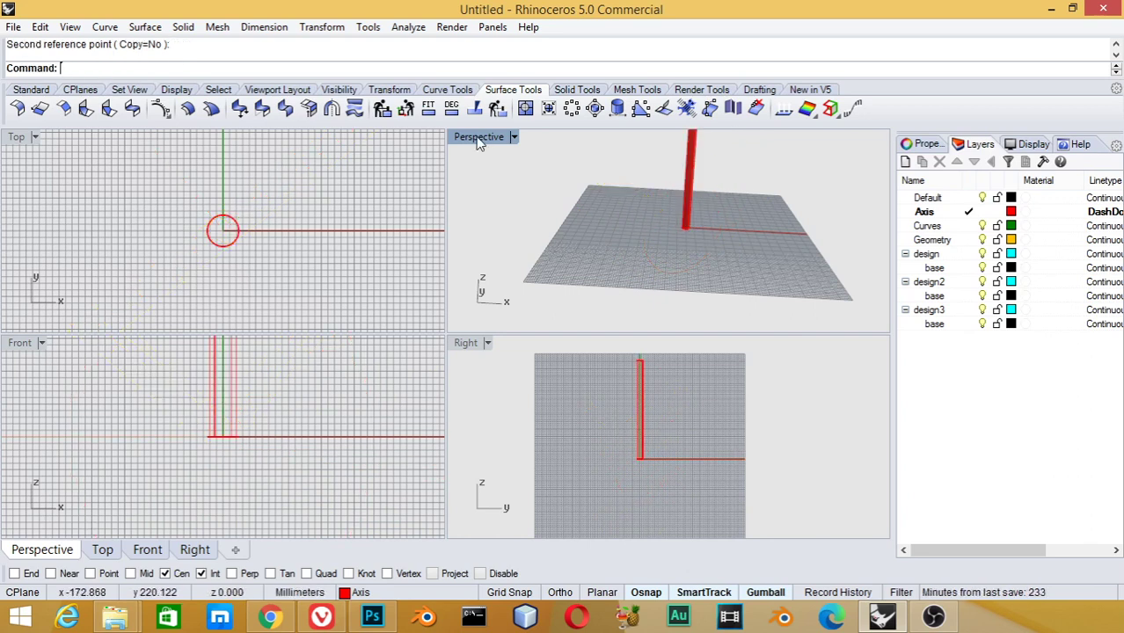
pyautogui.doubleClick(480, 137)
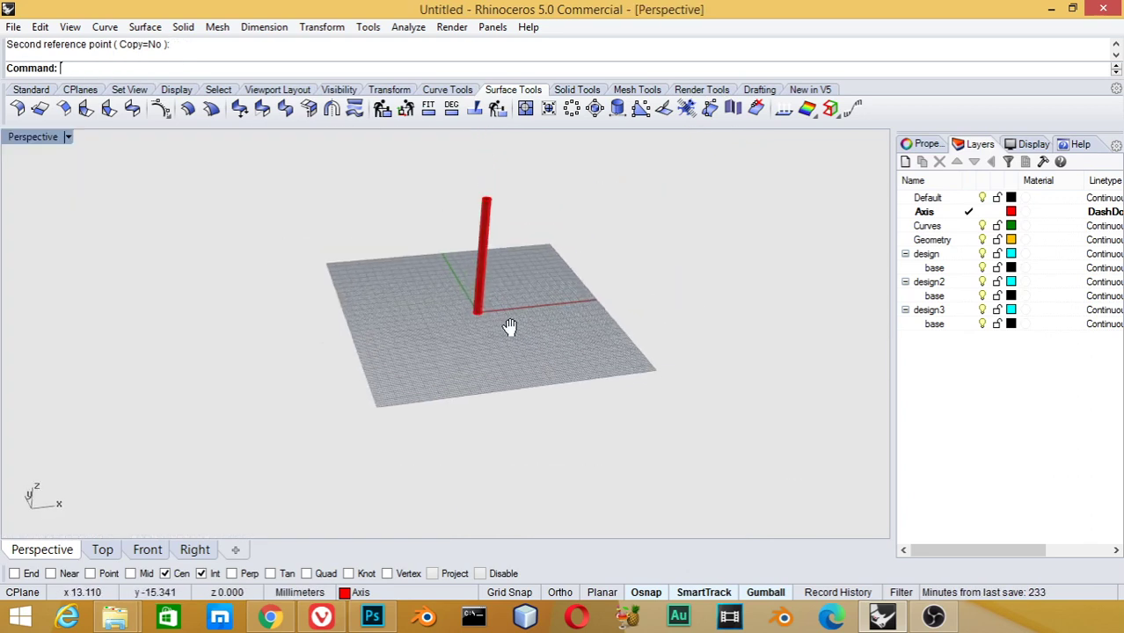
# Step: Orbit to a diagonal view and start Rotate3D with the red cylinder selected
pyautogui.moveTo(479, 286); pyautogui.dragTo(492, 379, button='right')
pyautogui.scroll(3, 492, 379)
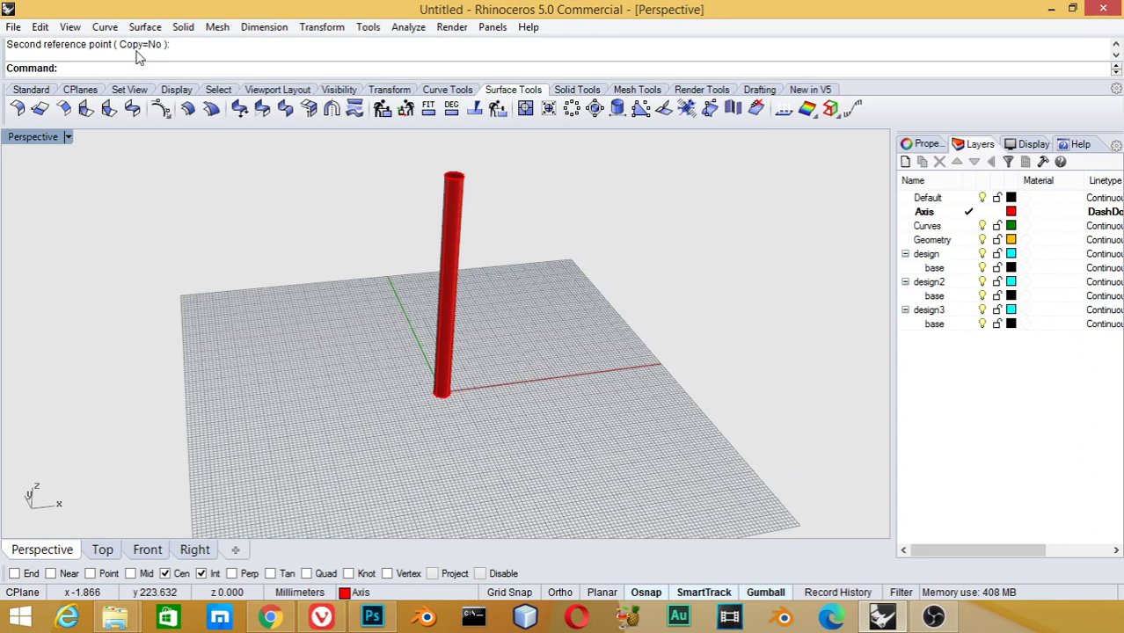
pyautogui.write('R')
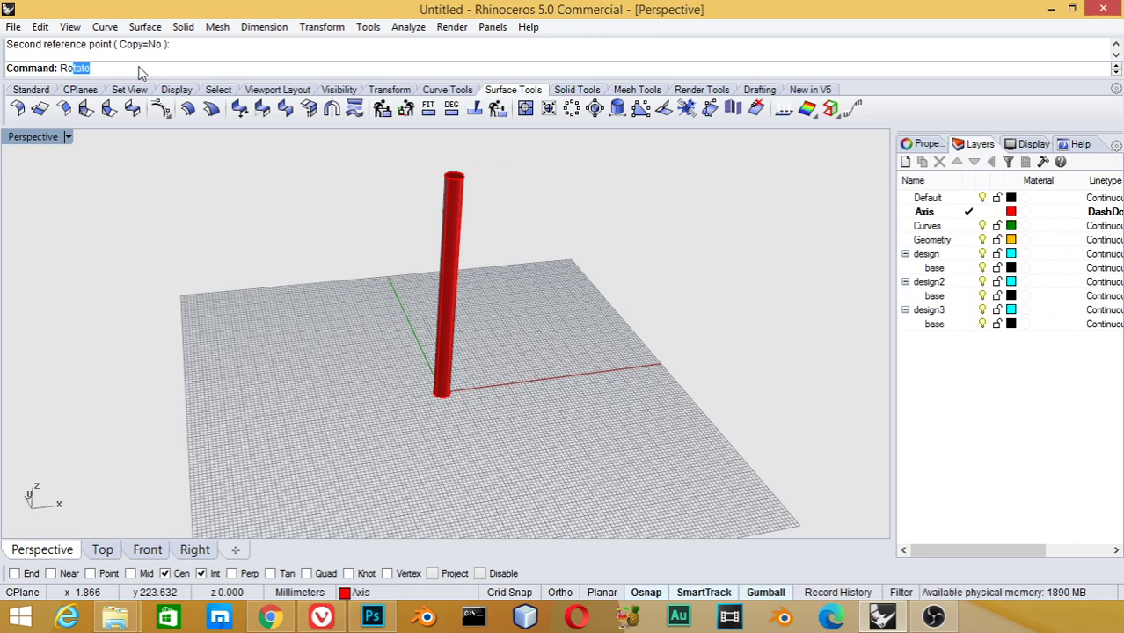
pyautogui.write('ota')
pyautogui.click(99, 97)
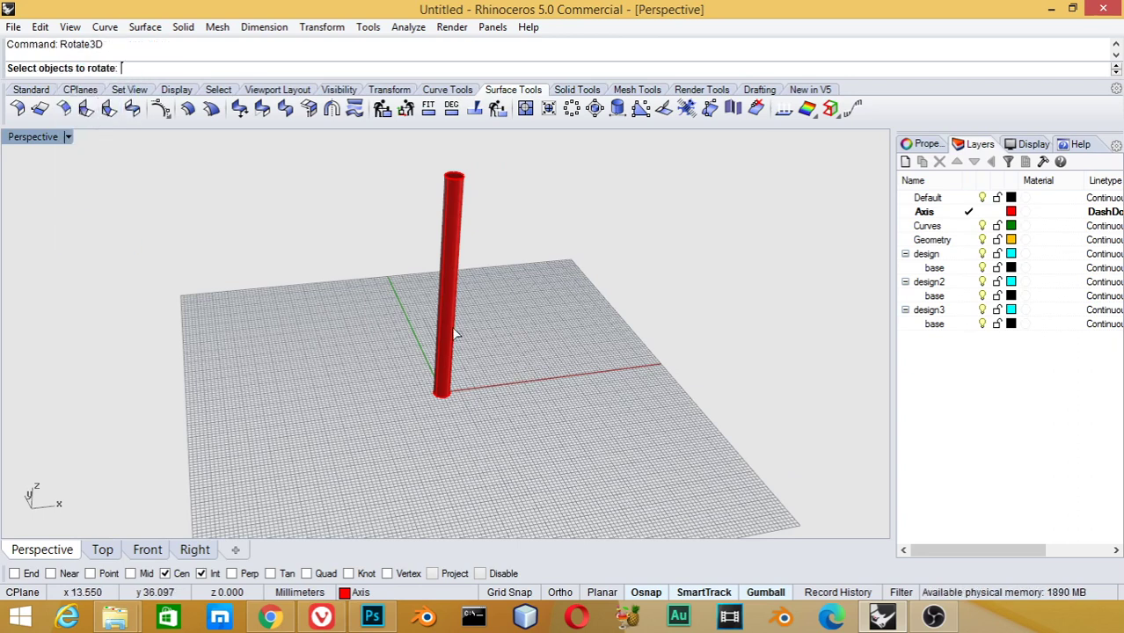
pyautogui.click(442, 378)
pyautogui.press('Return')
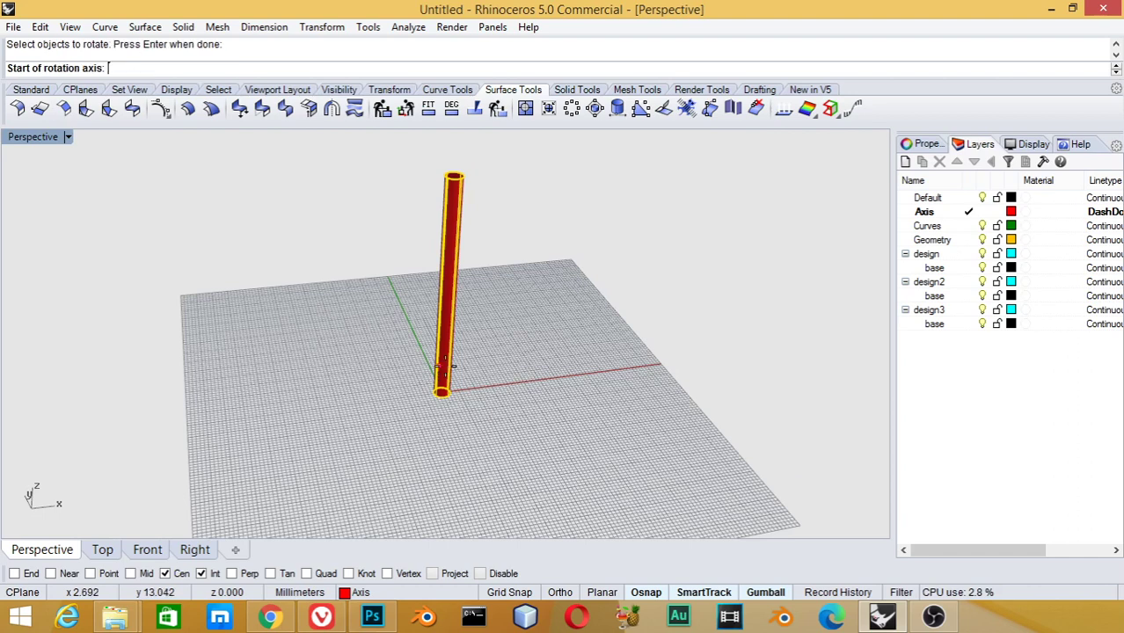
# Step: Pick the rotation axis and reference point, then rotate the cylinder 90° to lie flat
pyautogui.click(321, 338)
pyautogui.click(382, 489)
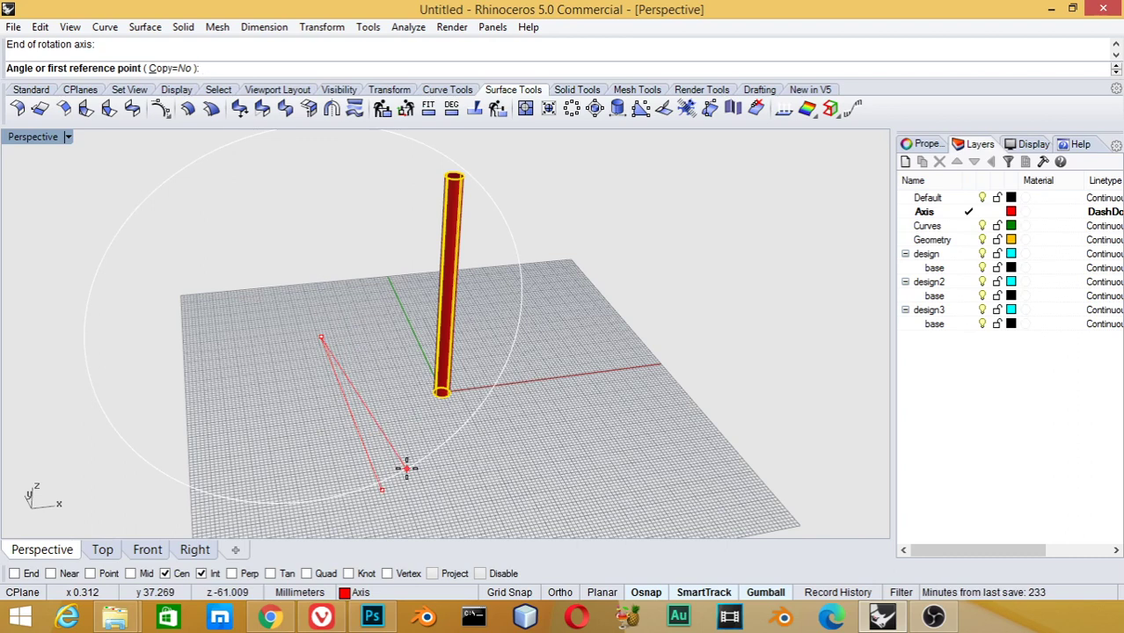
pyautogui.click(406, 468)
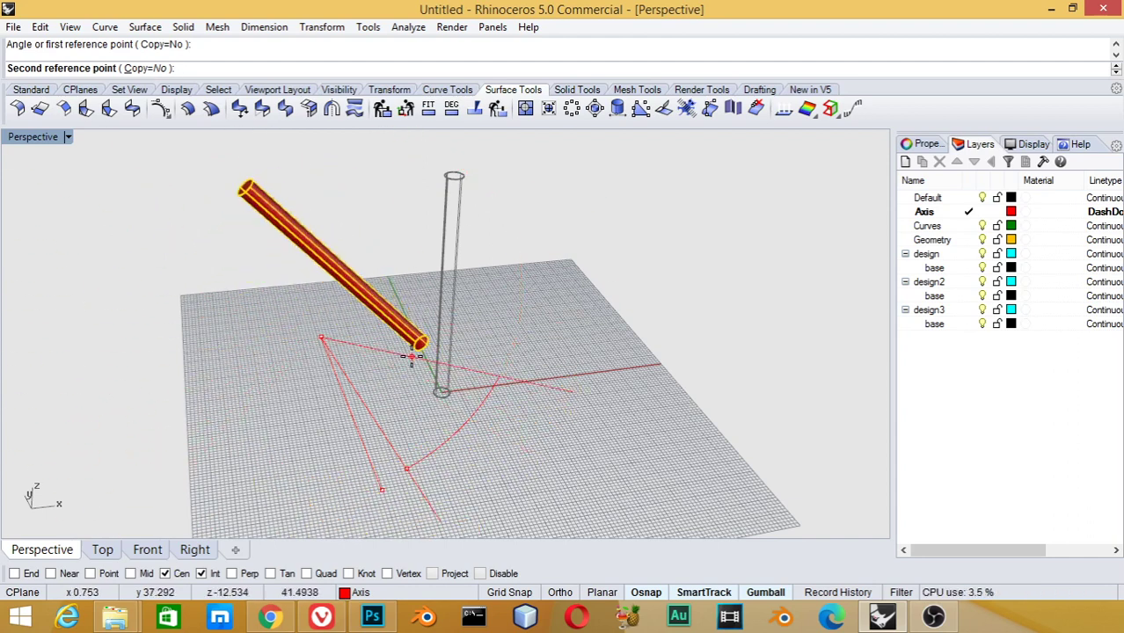
pyautogui.write('90')
pyautogui.press('Return')
pyautogui.scroll(-3, 379, 323)
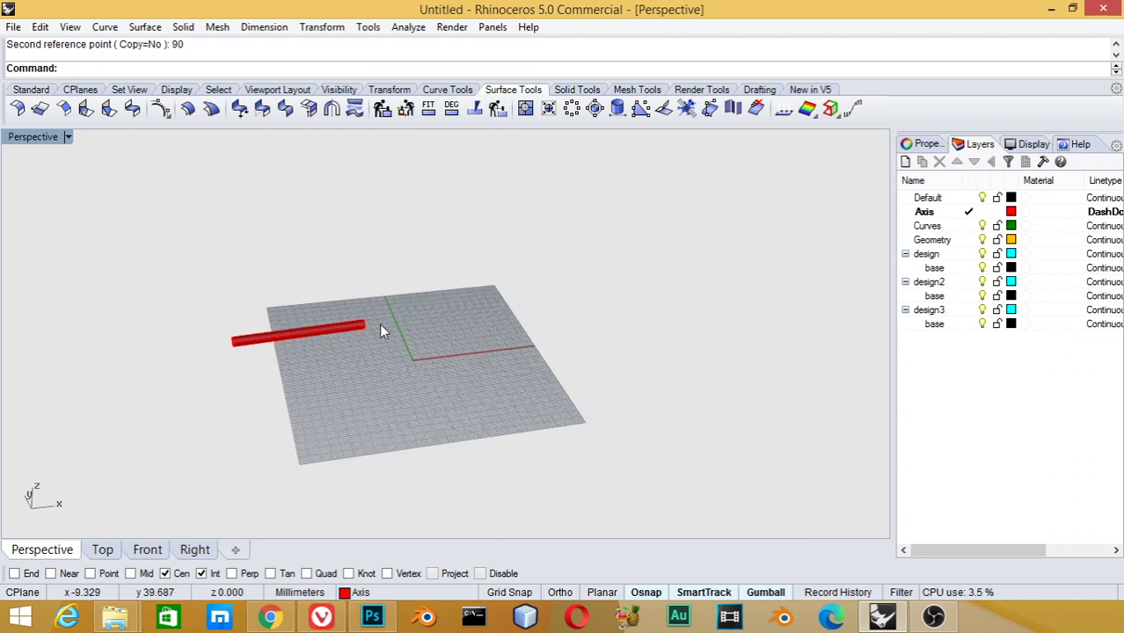
pyautogui.doubleClick(35, 138)
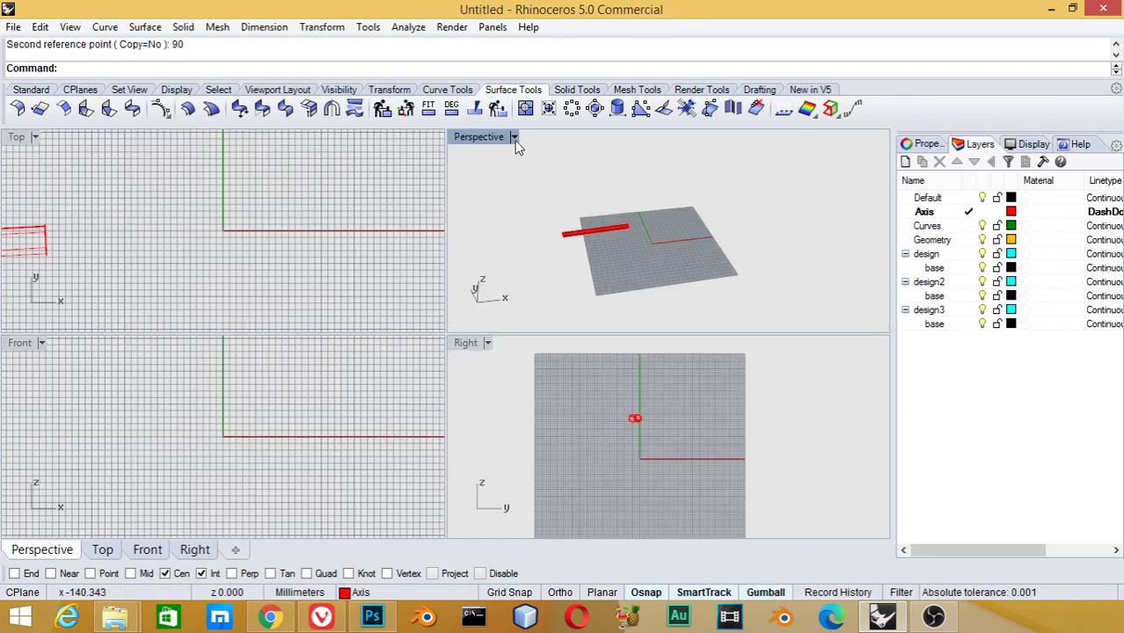
# Step: Briefly maximize the Right view, then switch to a full-window Perspective view of the cylinder
pyautogui.doubleClick(472, 348)
pyautogui.scroll(-3, 400, 344)
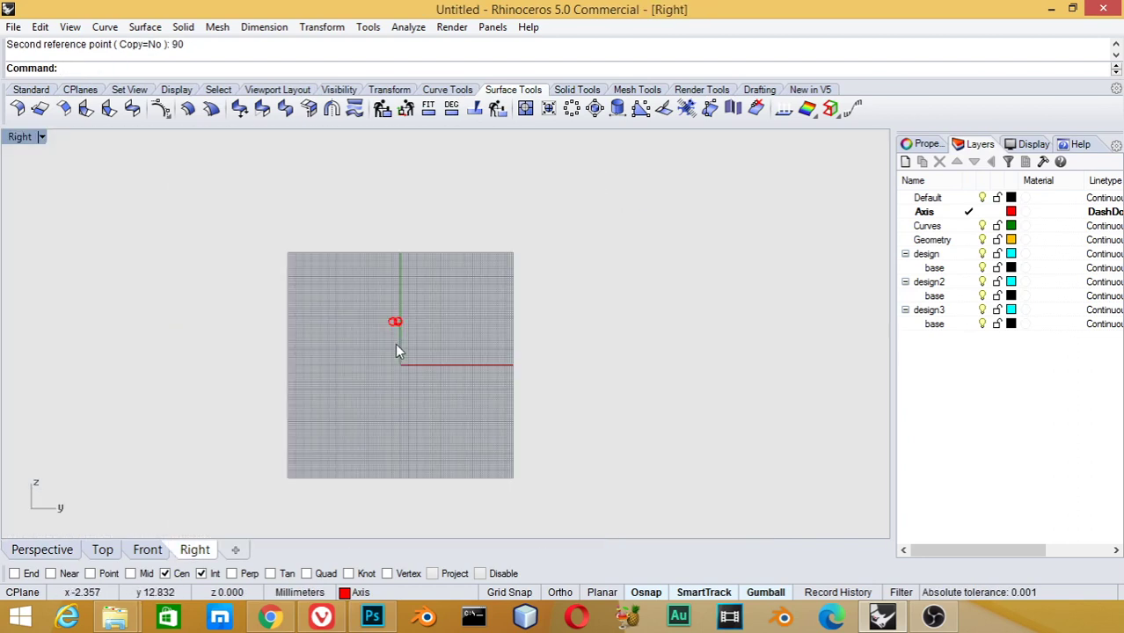
pyautogui.doubleClick(21, 139)
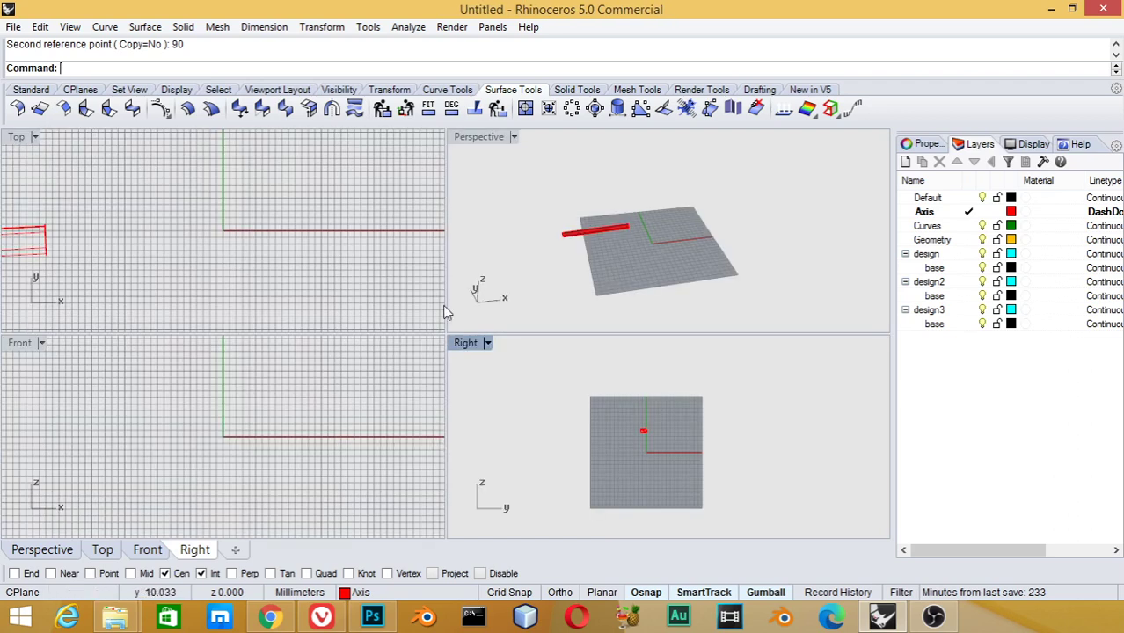
pyautogui.doubleClick(474, 136)
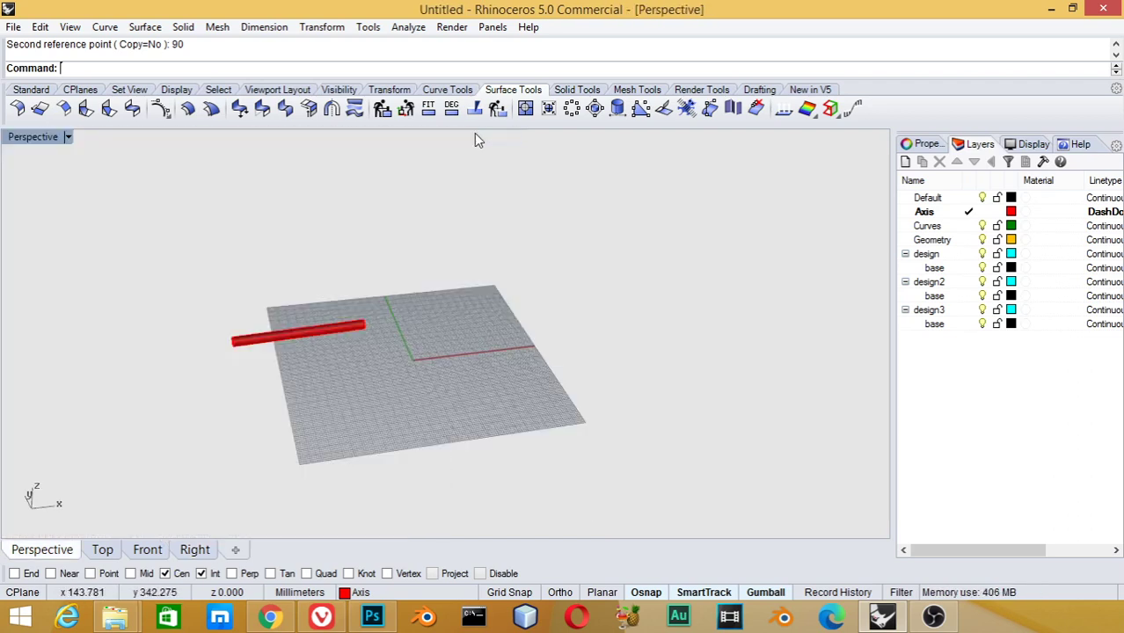